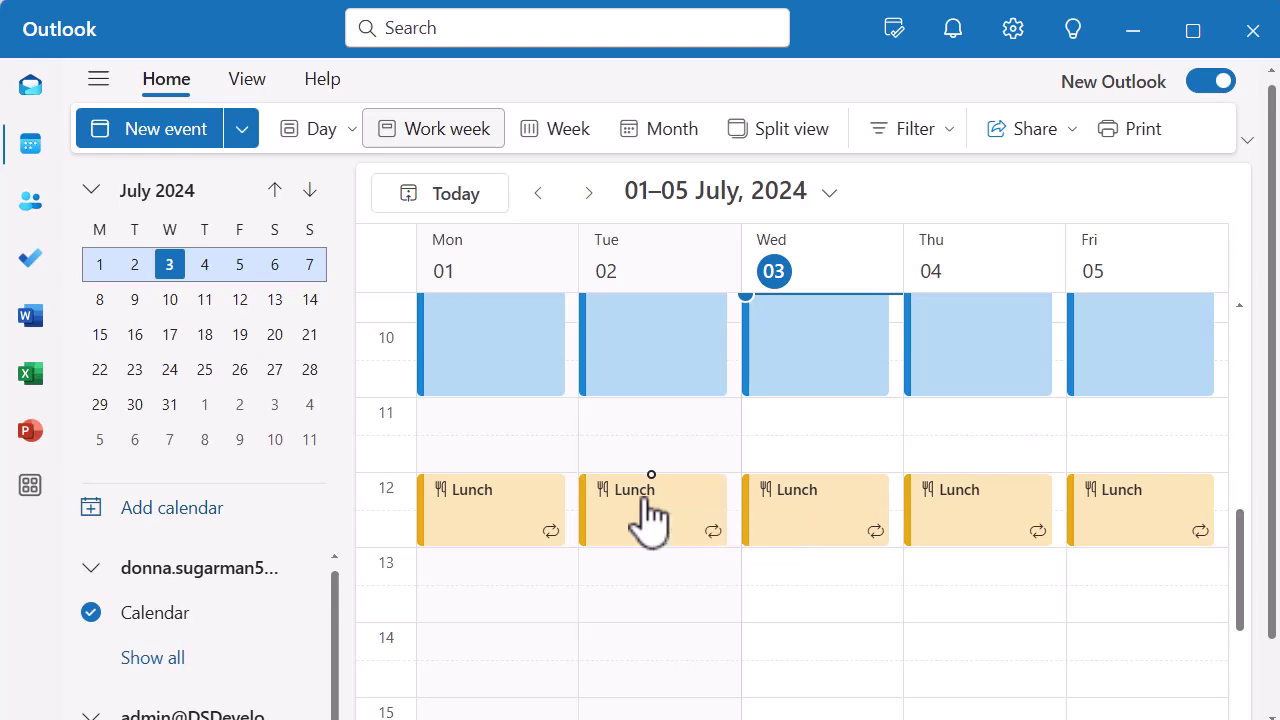
Drag Tuesday 2 July's Lunch down to the 13:00–14:00 slot, leaving other days at 12:00.
drag(648, 515, 641, 574)
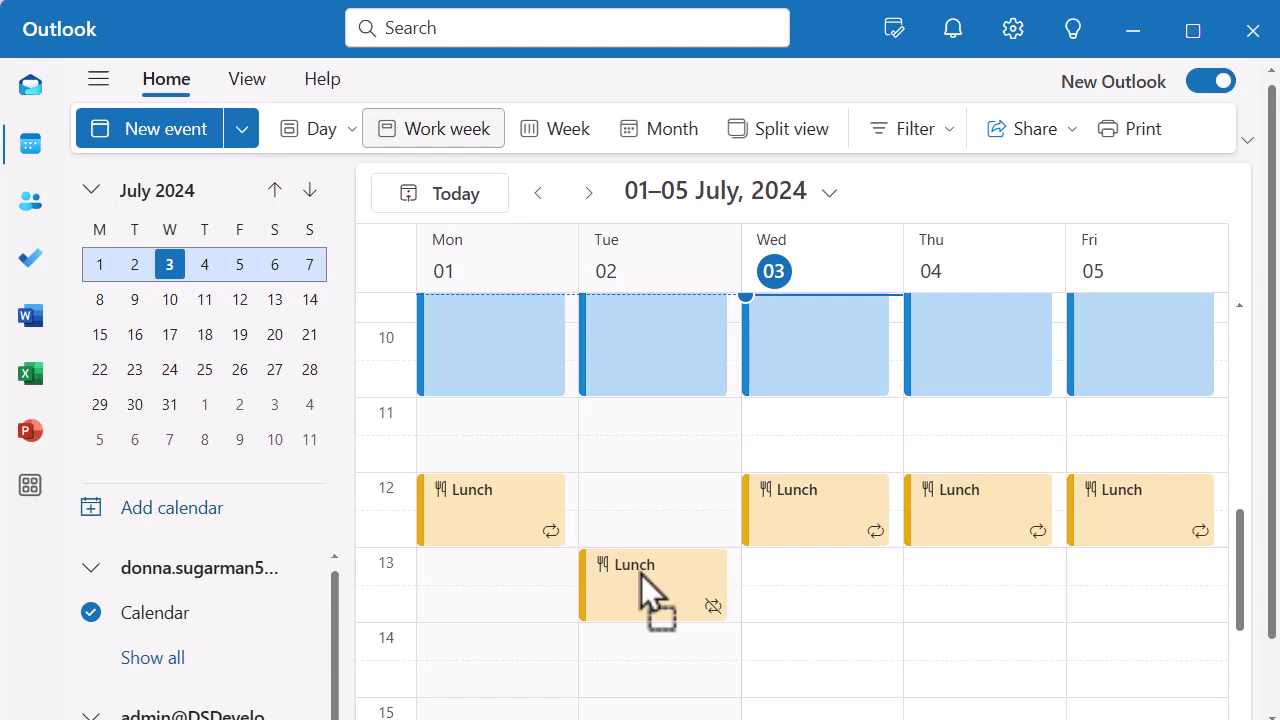
Draft a new event titled 'Project Paris Update' on Friday 5 July 2024, 14:00–14:30.
double_click(450, 680)
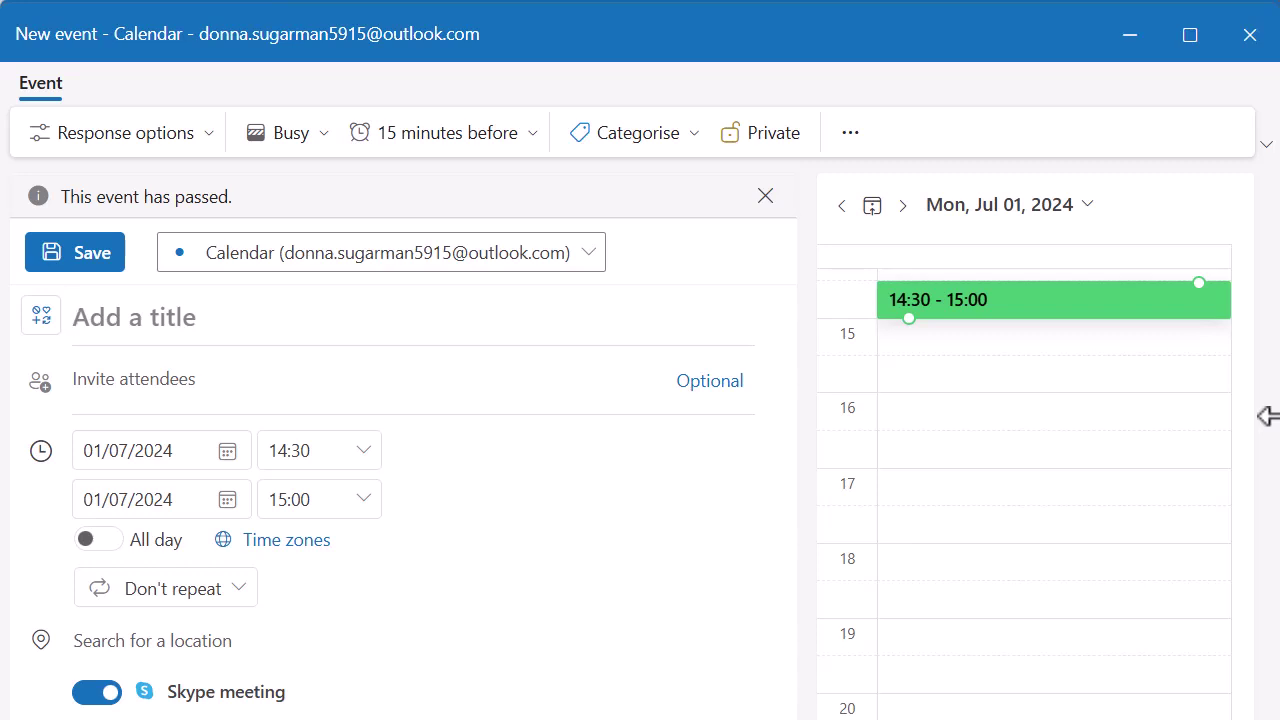
text(Project )
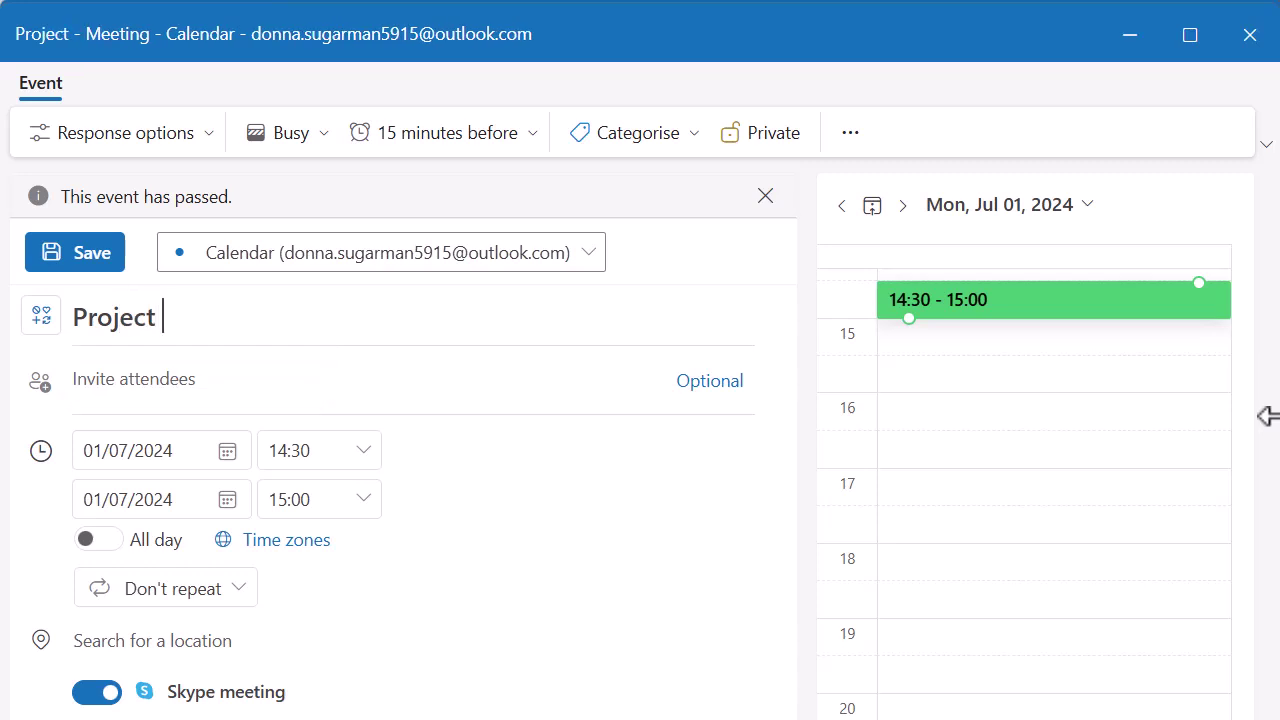
text(Paris Update)
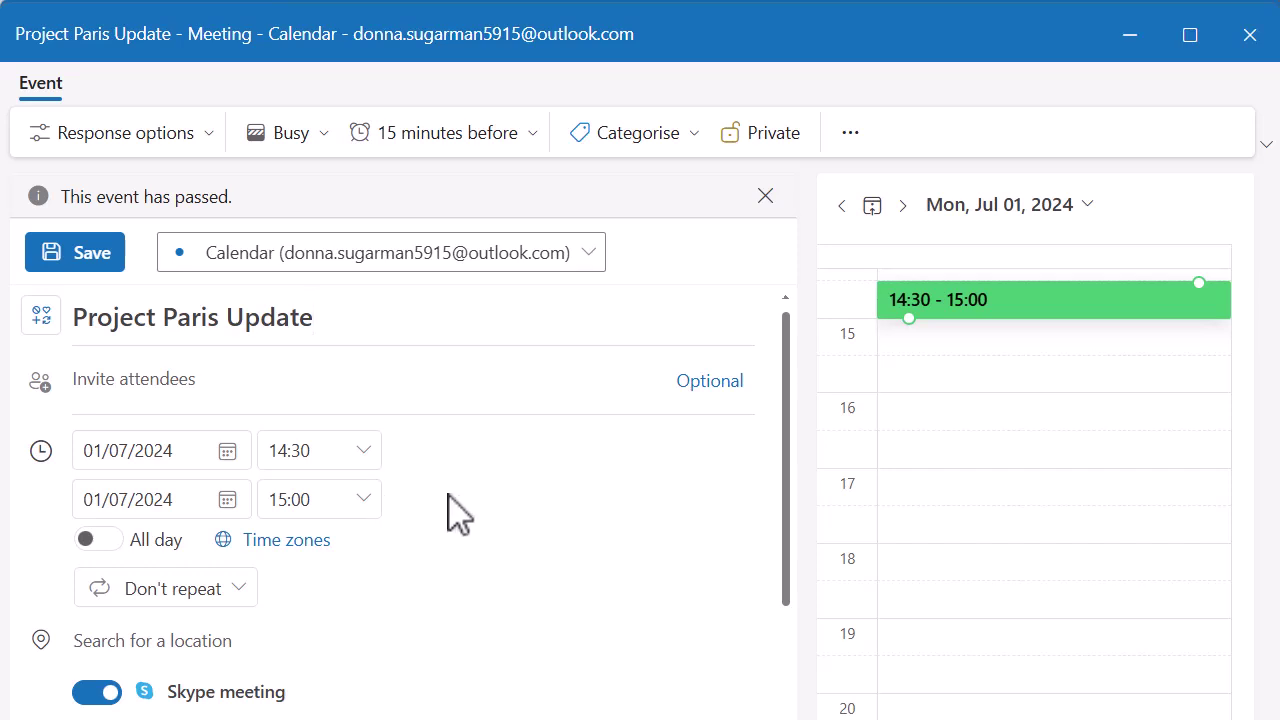
click(227, 452)
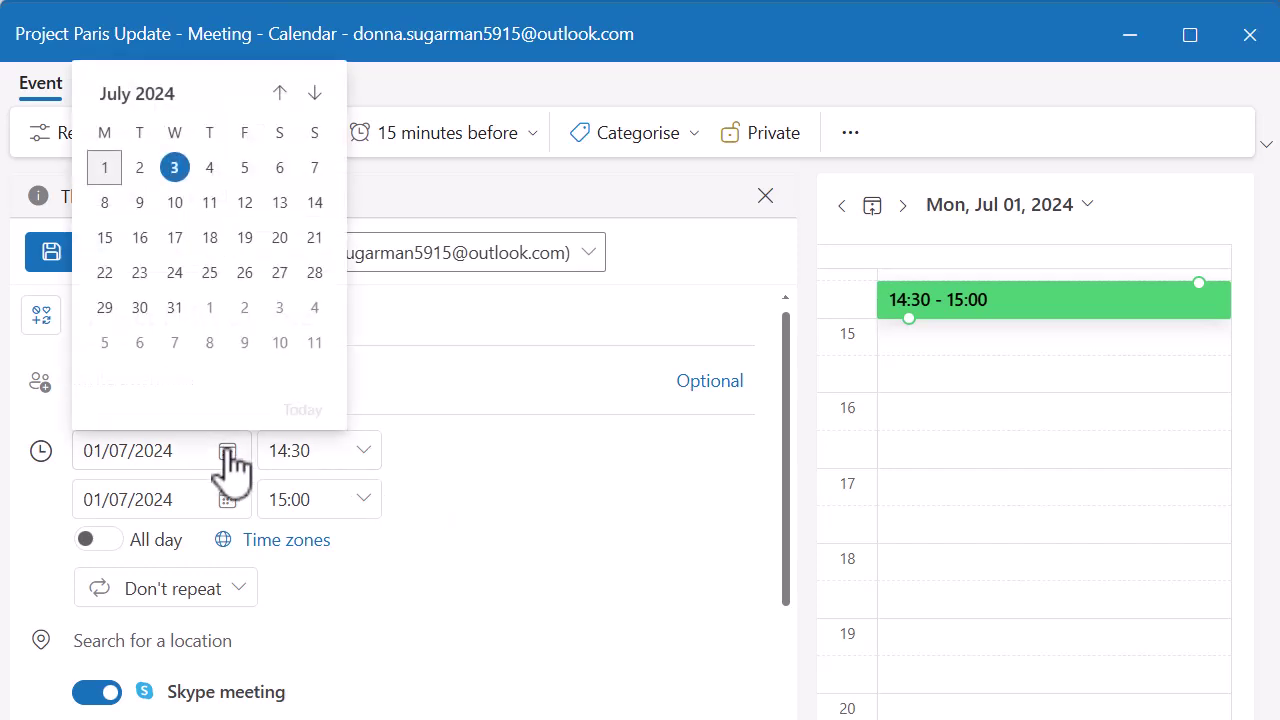
click(244, 167)
click(370, 405)
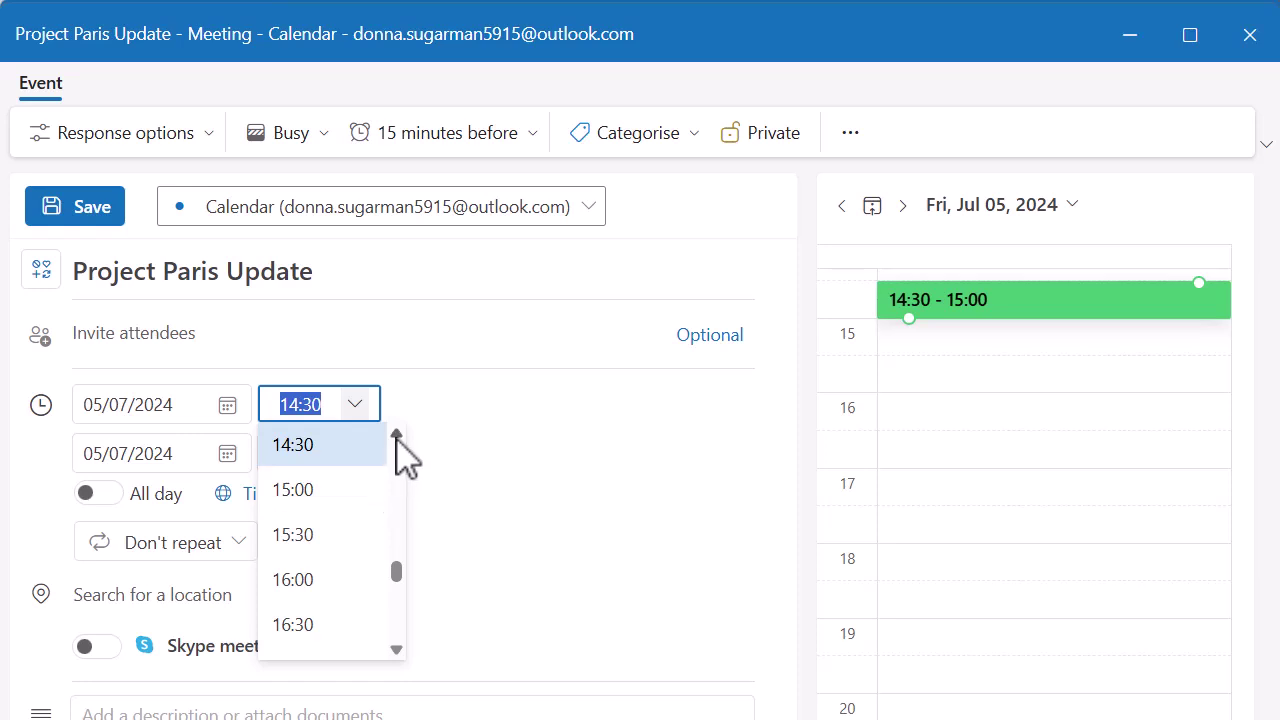
click(396, 436)
click(332, 500)
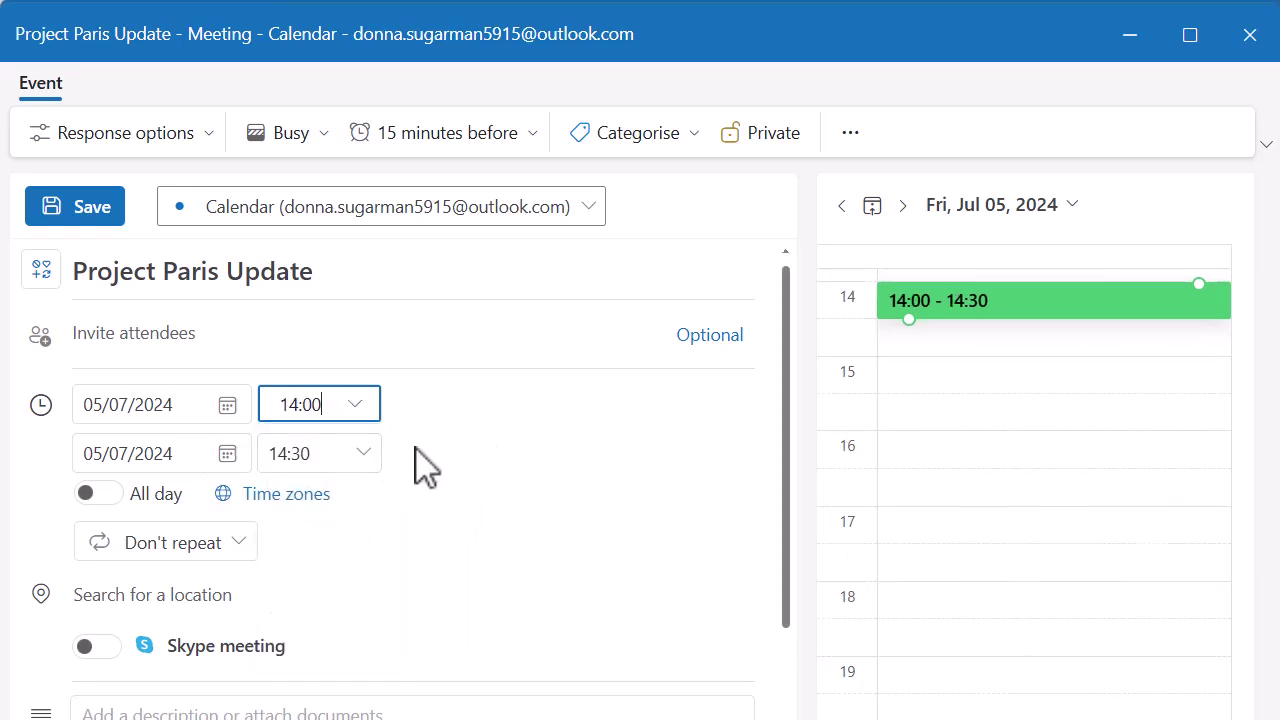
scroll(455, 470, down, 2)
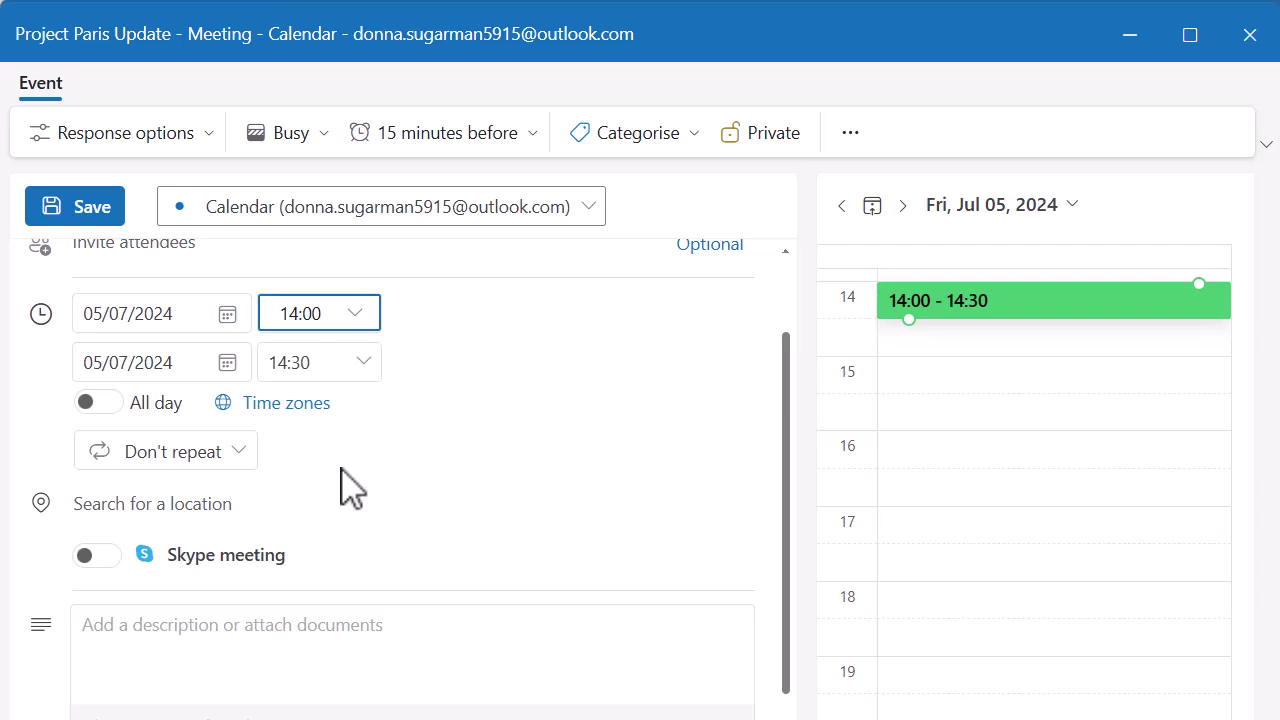
Open the Don't repeat dropdown of the Project Paris Update draft.
click(224, 452)
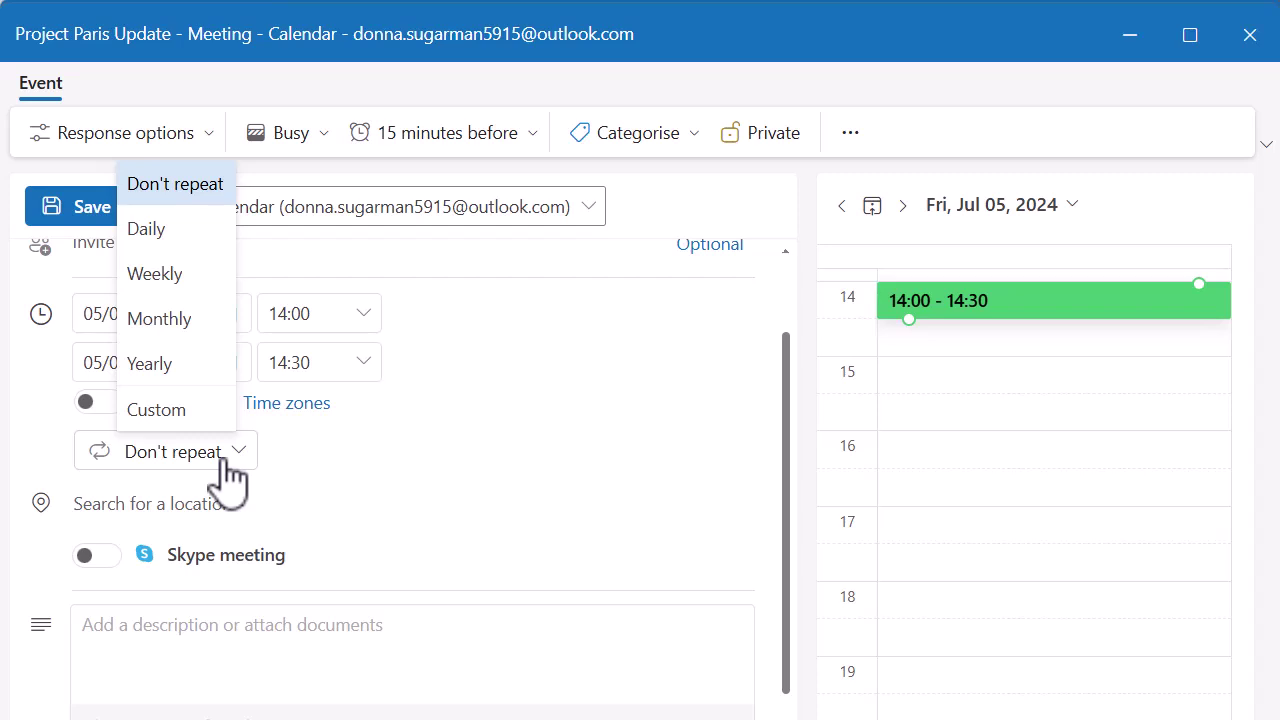
Set a Custom repeat of every 1 week on Friday only, ending Dec 27, 2024.
click(185, 416)
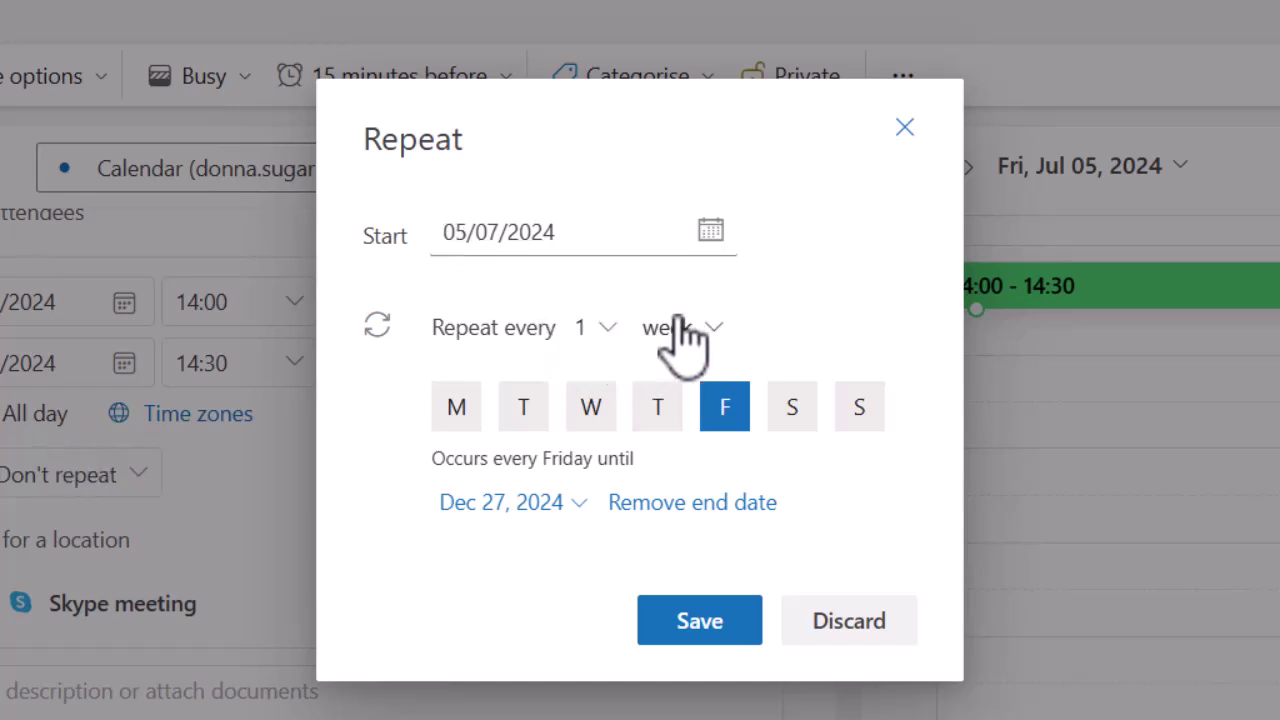
click(716, 330)
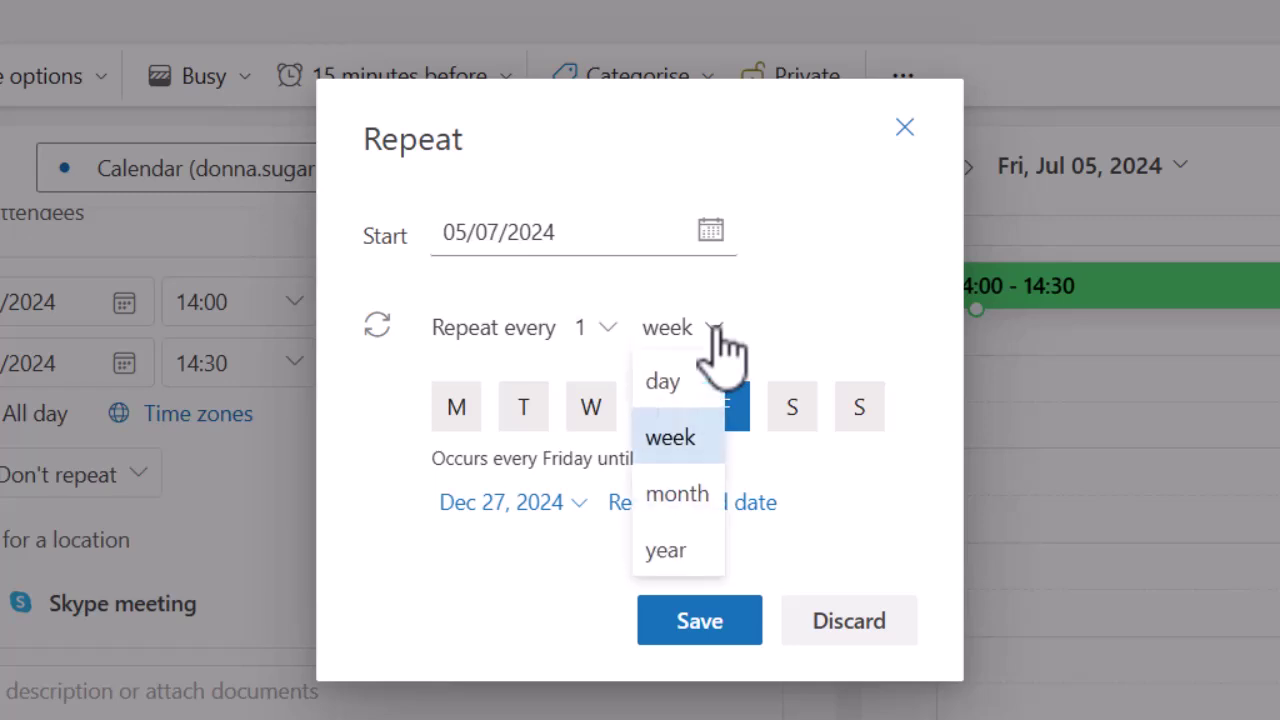
click(777, 334)
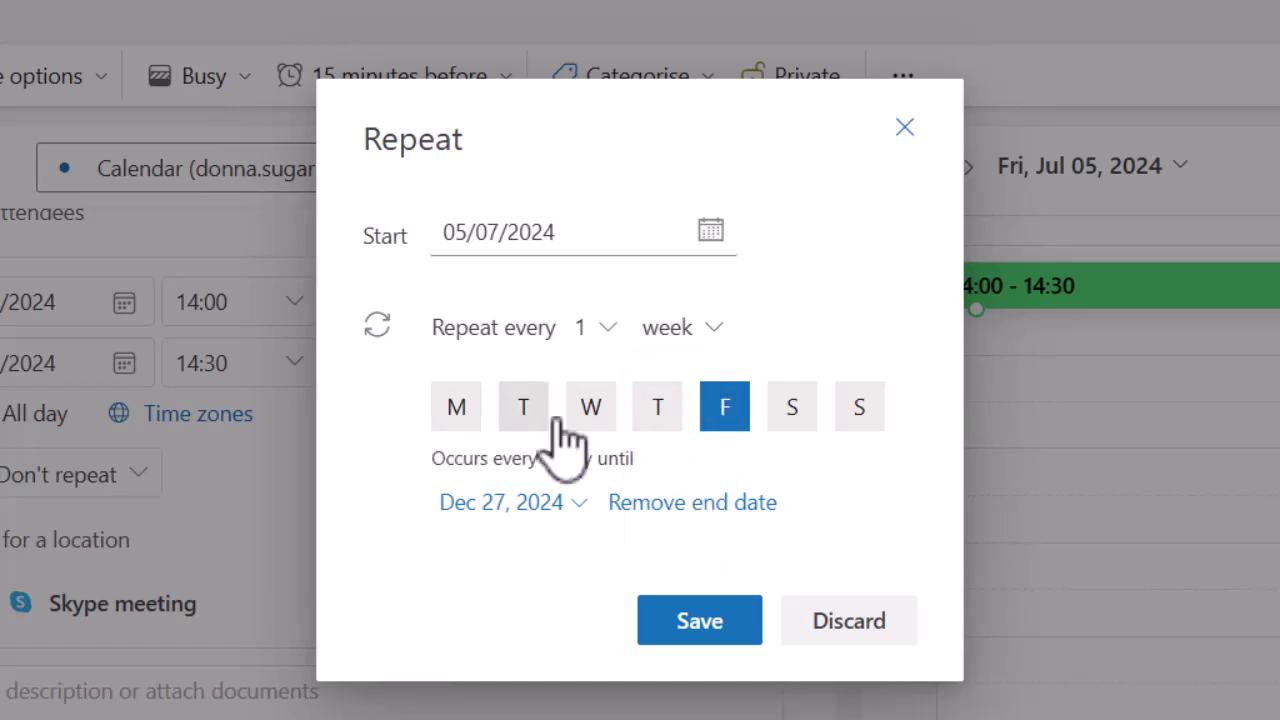
click(716, 328)
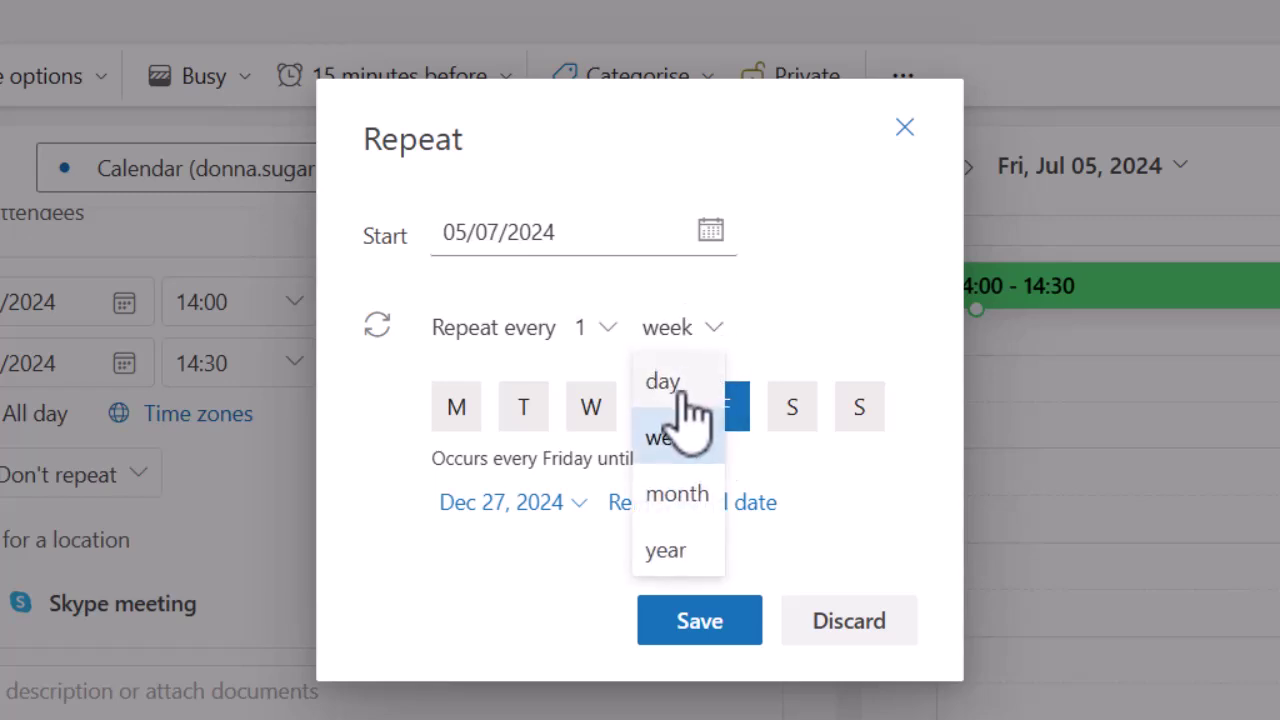
click(680, 388)
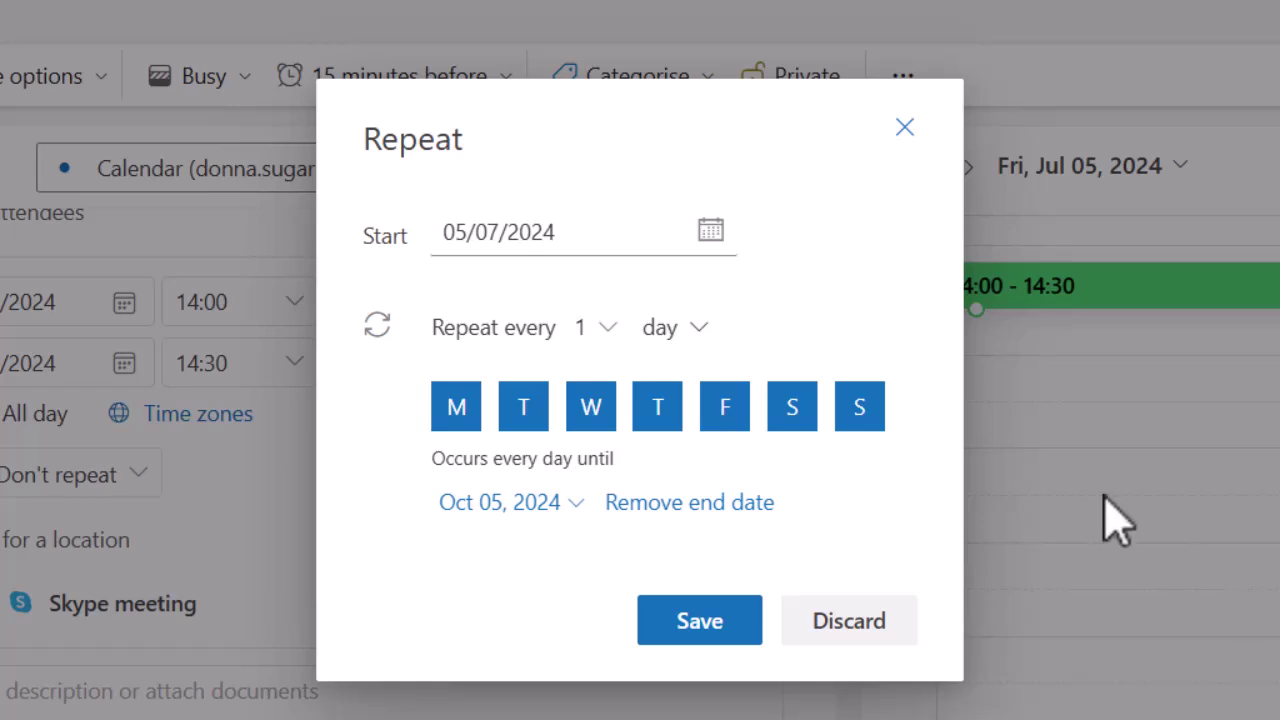
click(796, 424)
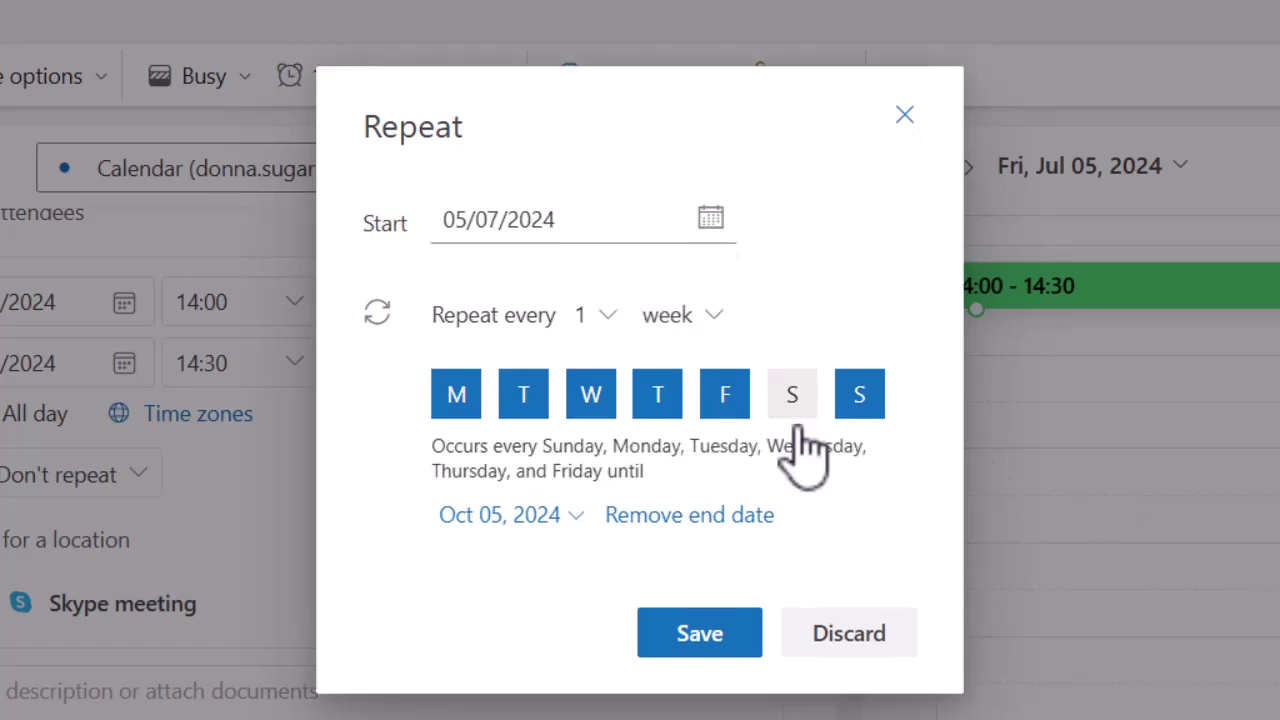
click(855, 398)
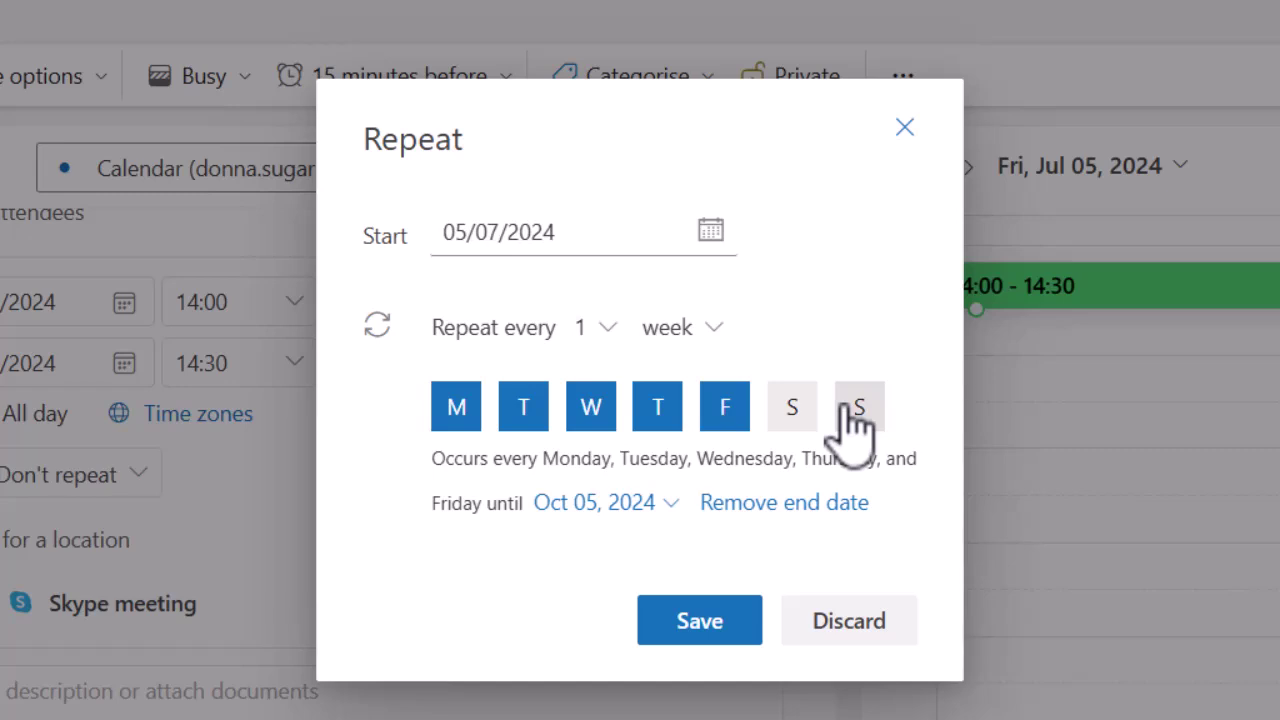
click(706, 330)
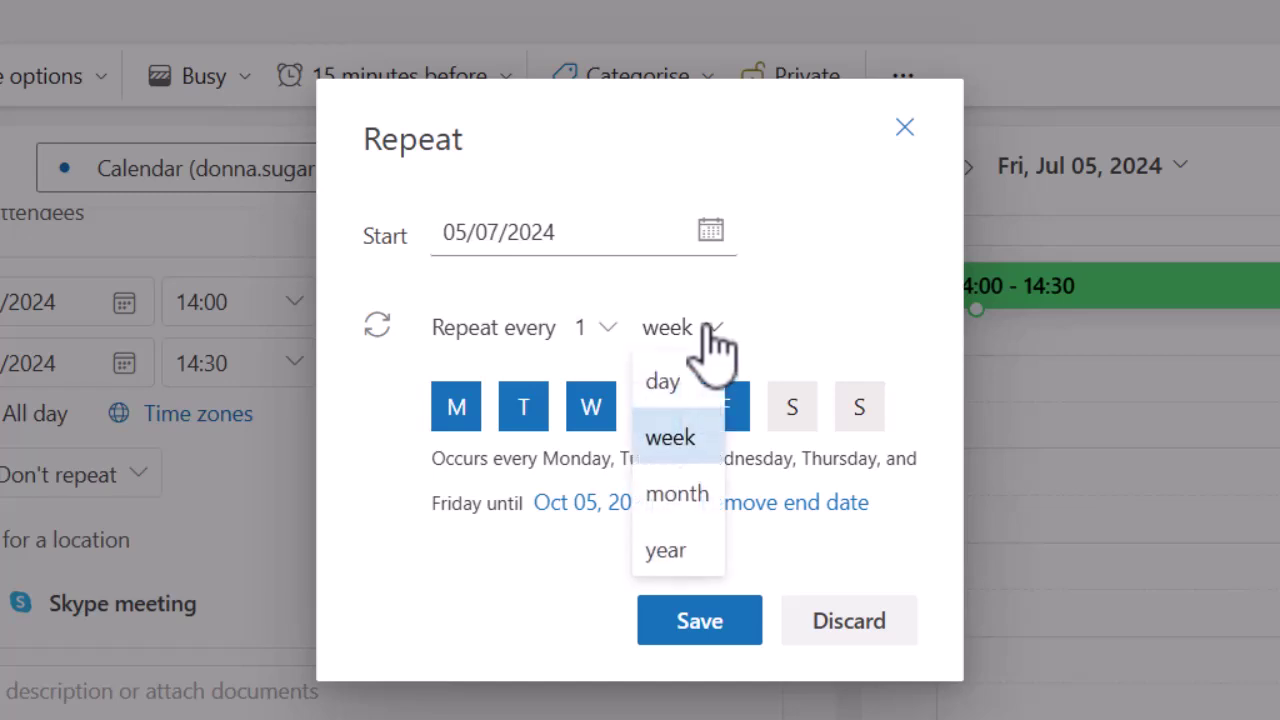
click(680, 440)
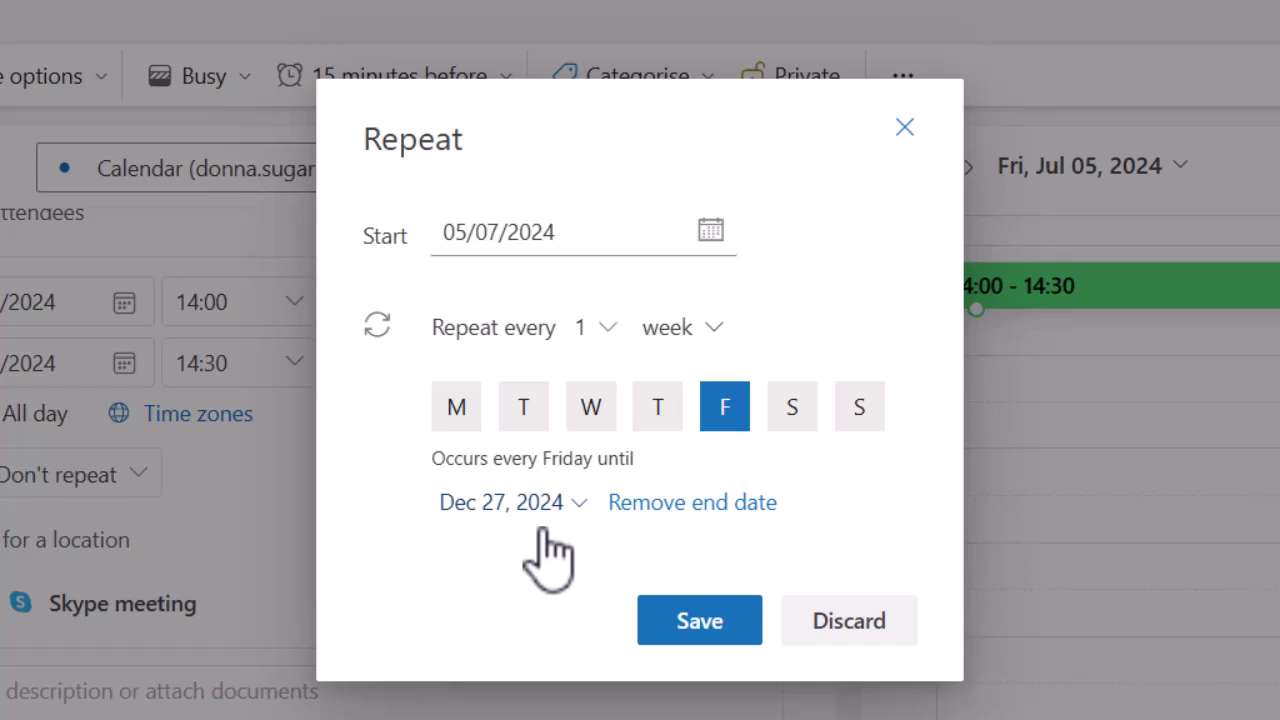
Set the weekly Friday repeat to end on Aug 2, 2024 and save it.
click(695, 504)
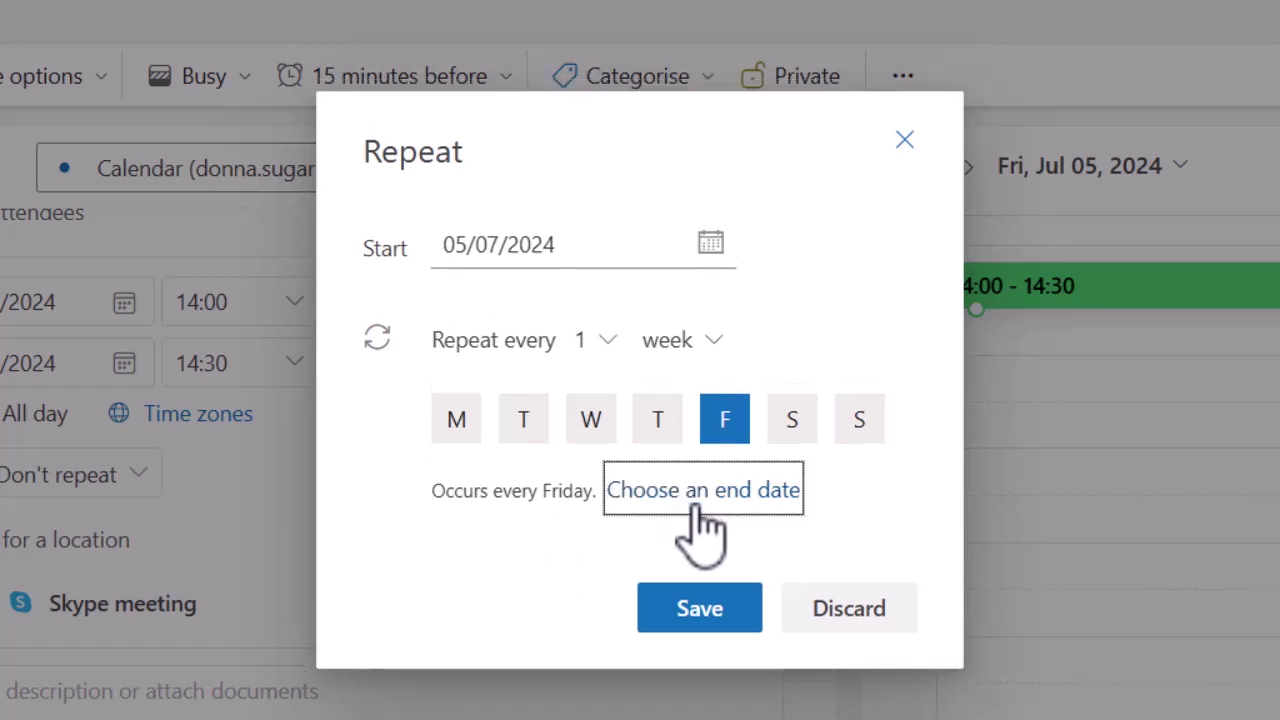
click(697, 495)
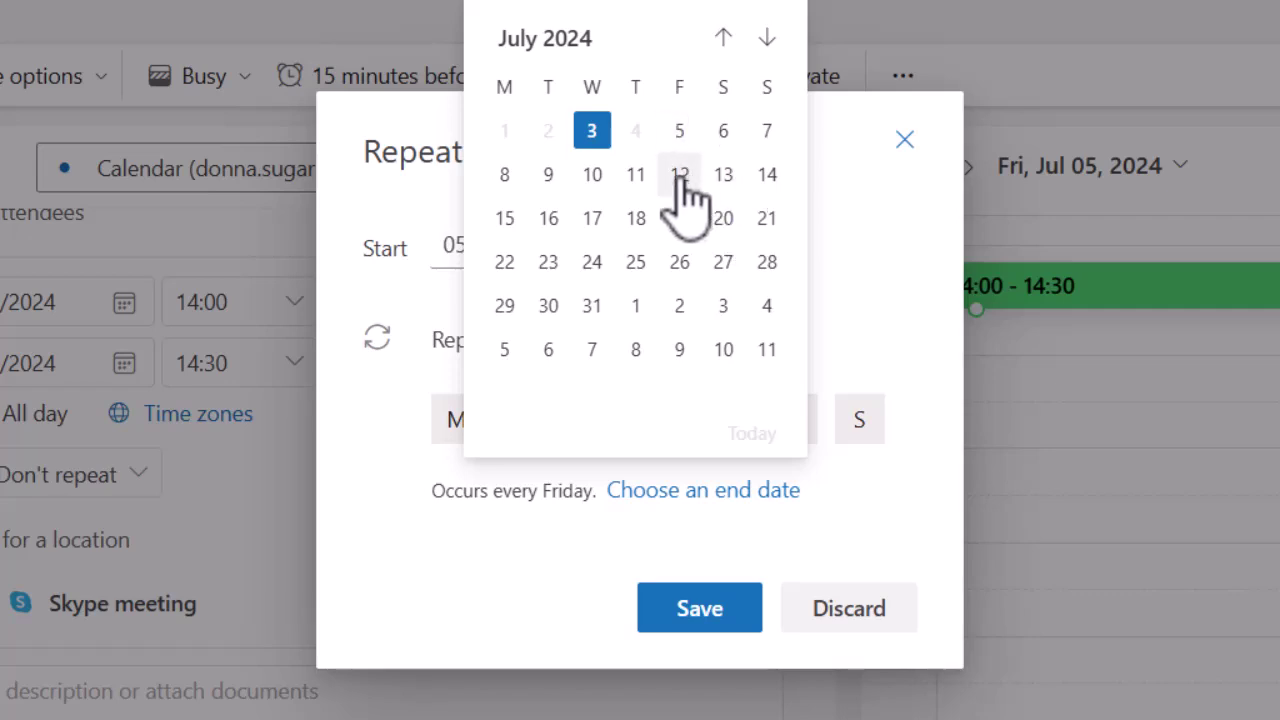
click(680, 306)
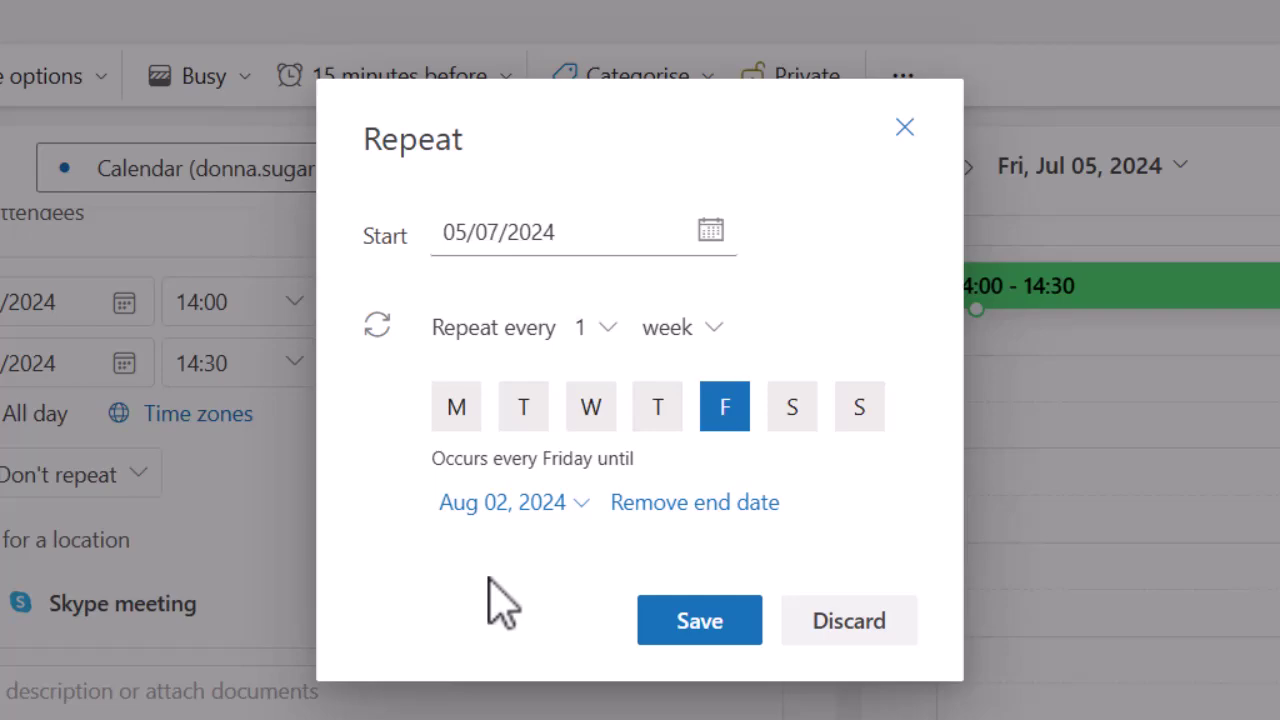
click(692, 628)
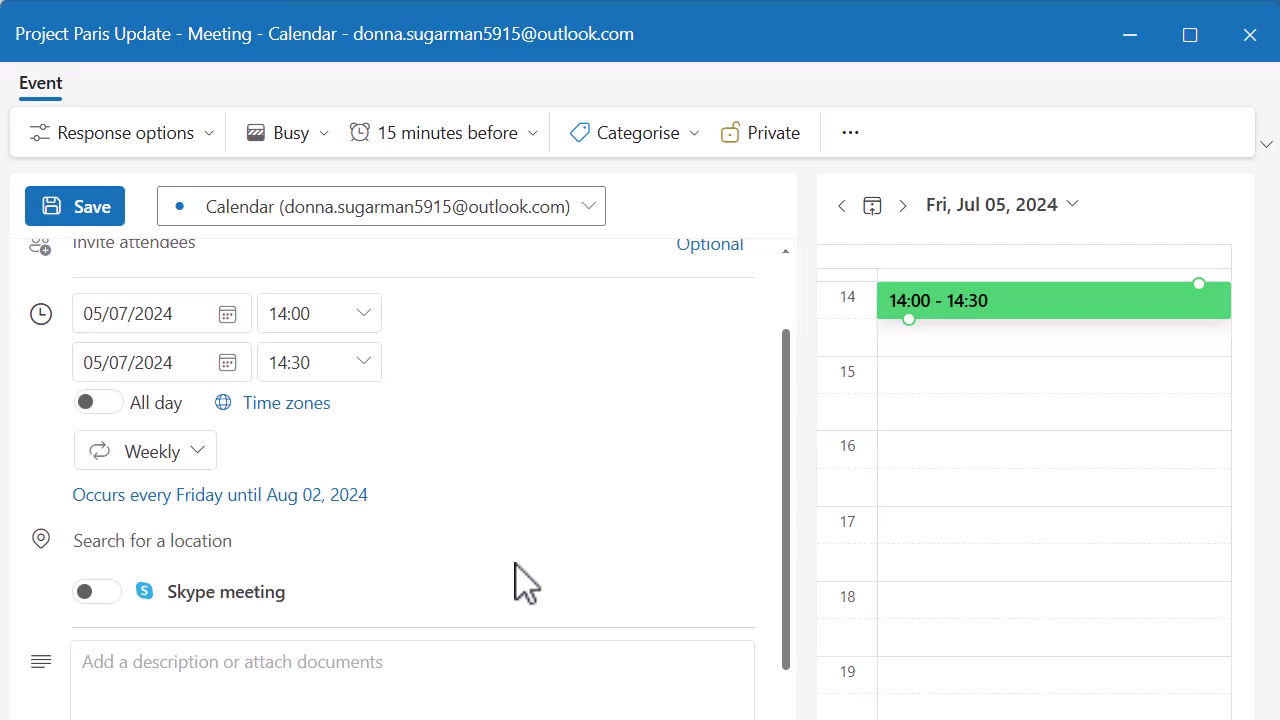
Scroll down and back up through the Project Paris Update event form.
scroll(520, 583, down, 1)
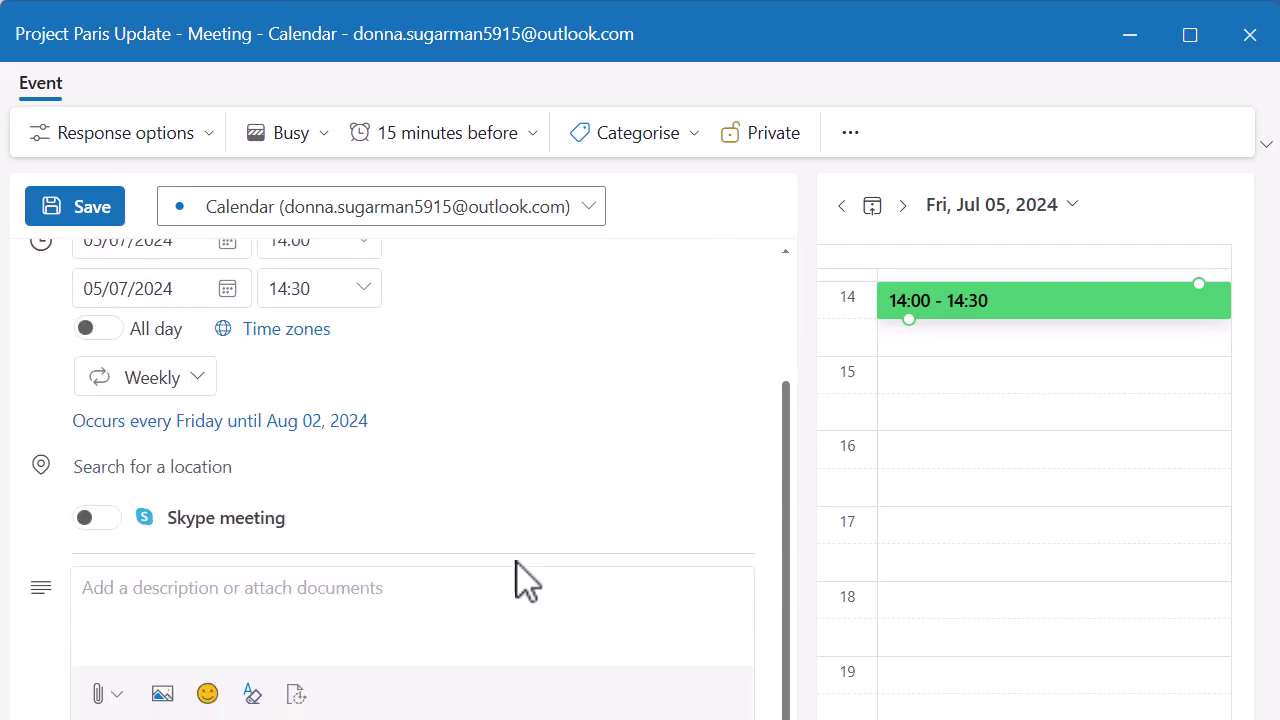
scroll(260, 355, up, 3)
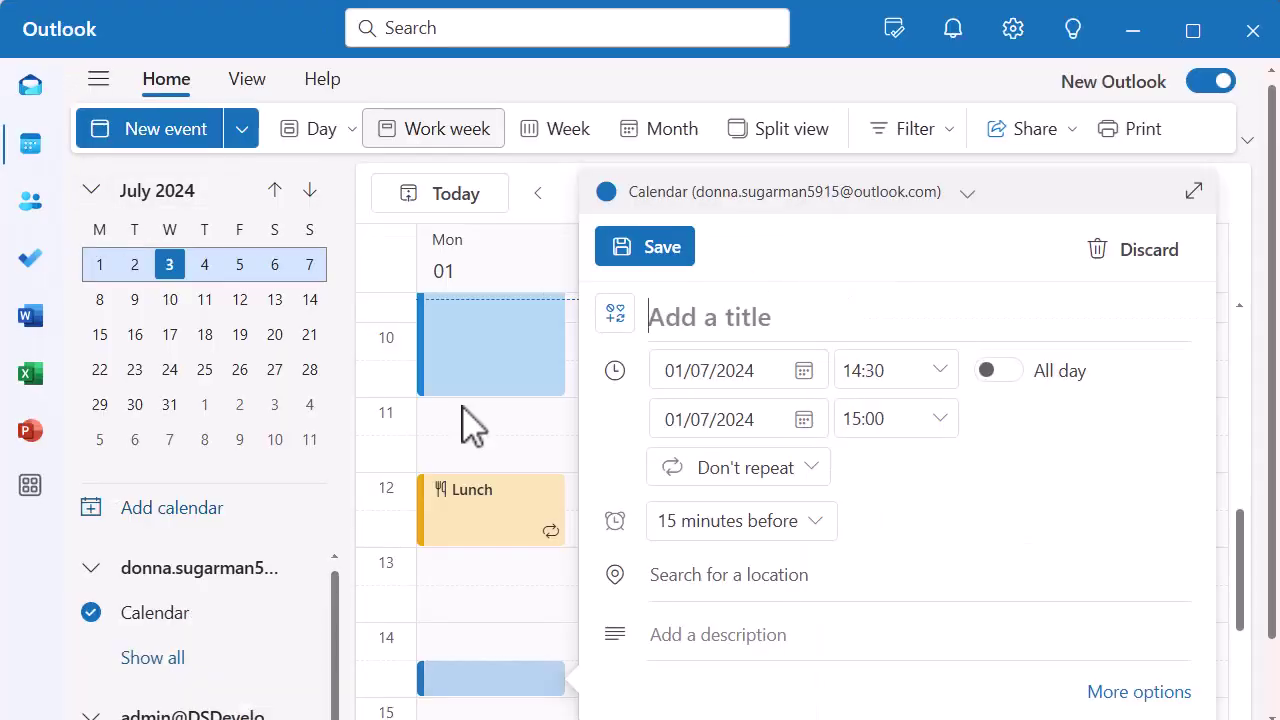
Dismiss the empty event draft and browse the weeks of 8–12, 15–19 and 22–26 July.
click(455, 440)
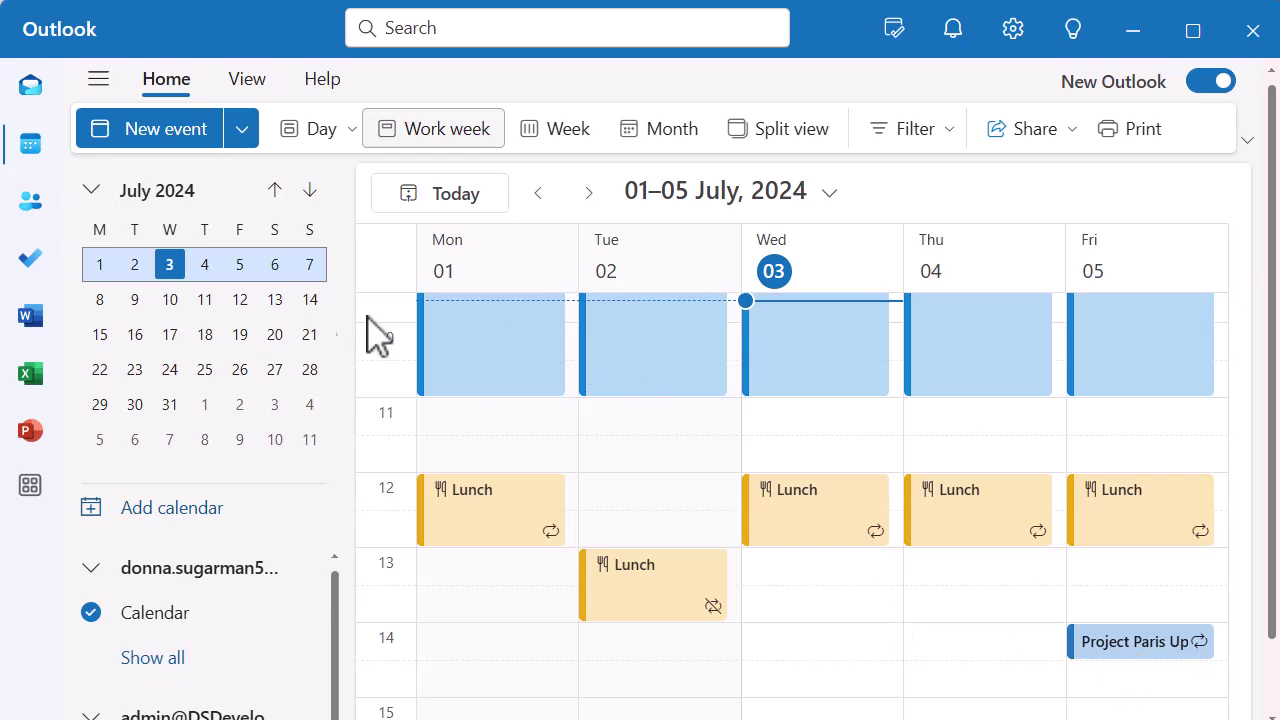
click(251, 300)
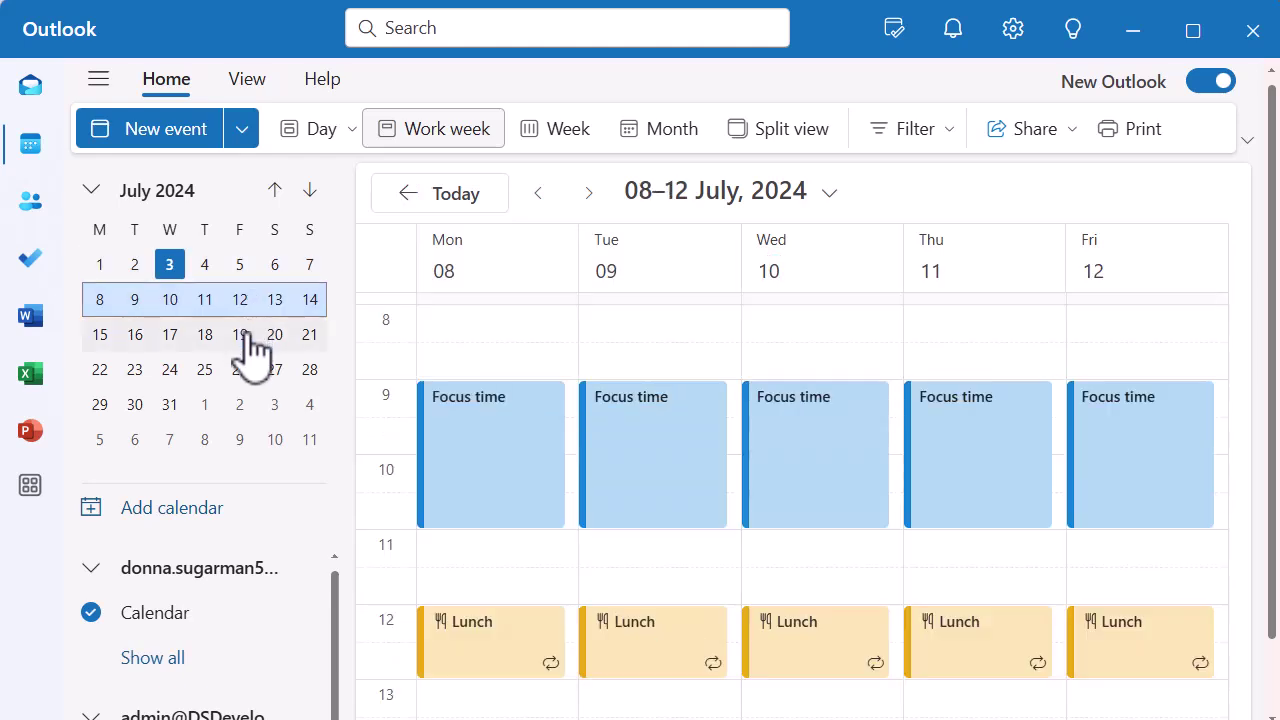
scroll(597, 591, down, 3)
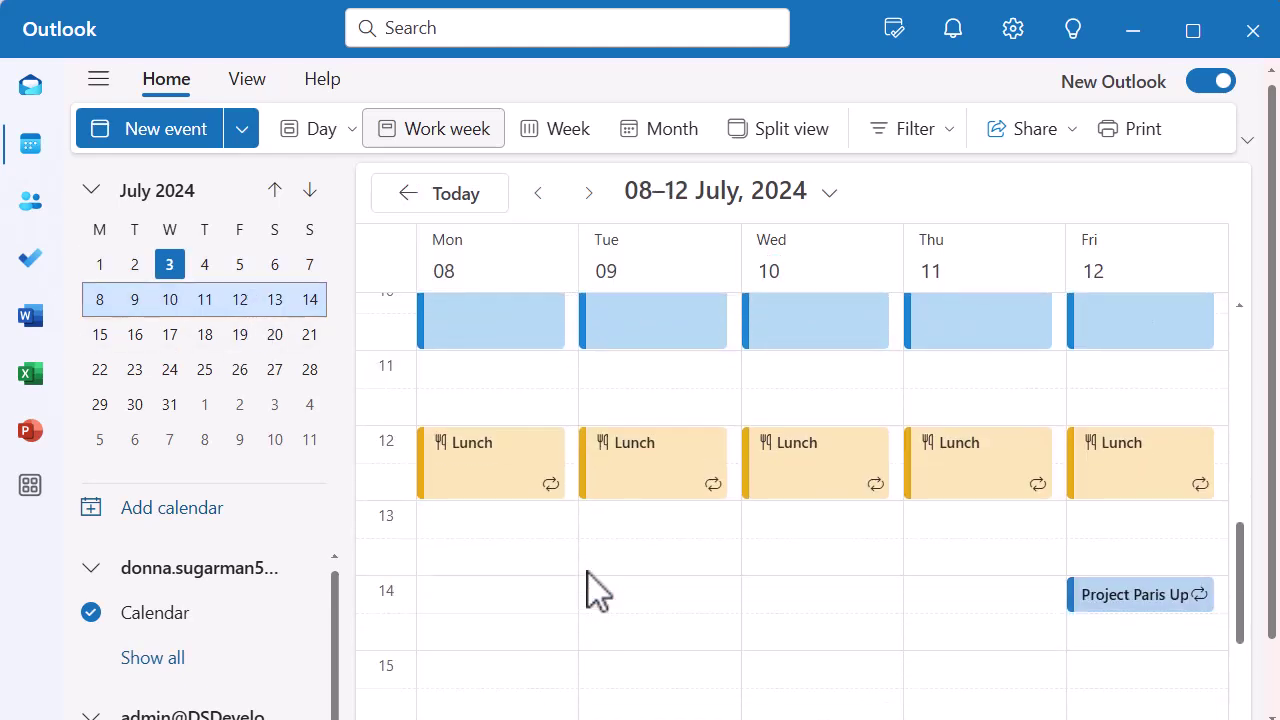
click(240, 335)
scroll(743, 591, down, 3)
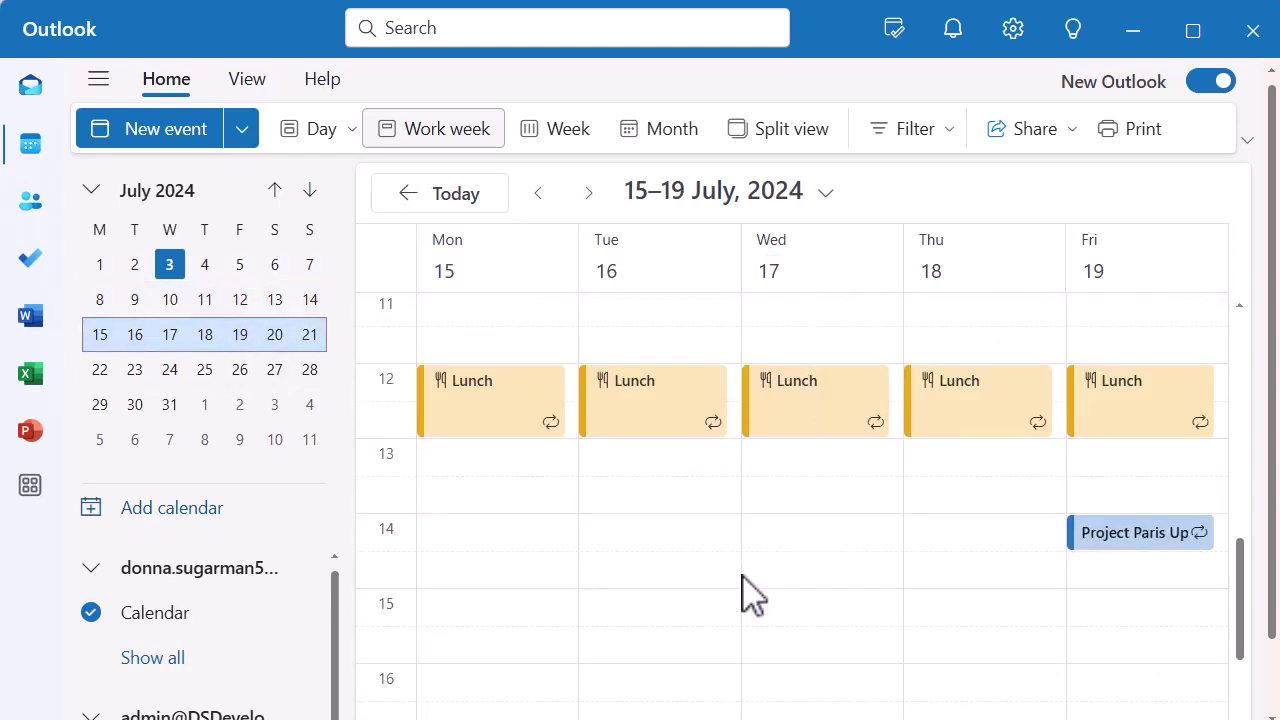
click(237, 390)
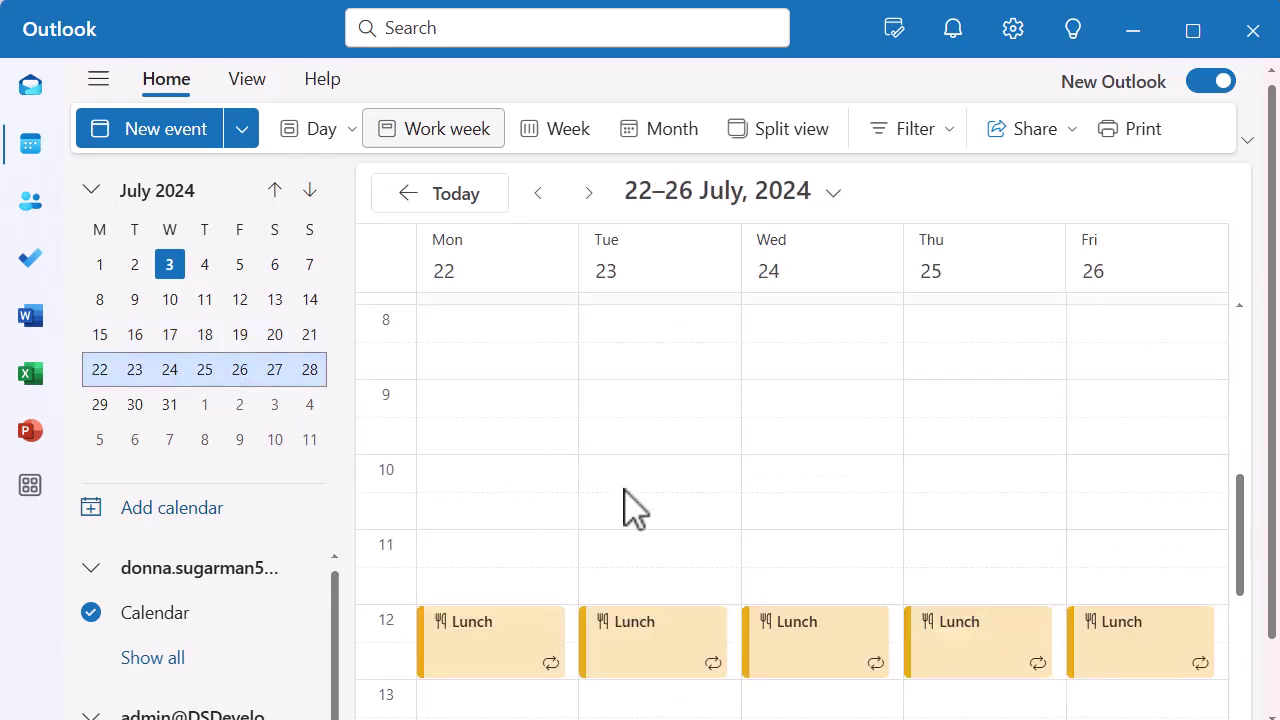
scroll(690, 530, down, 3)
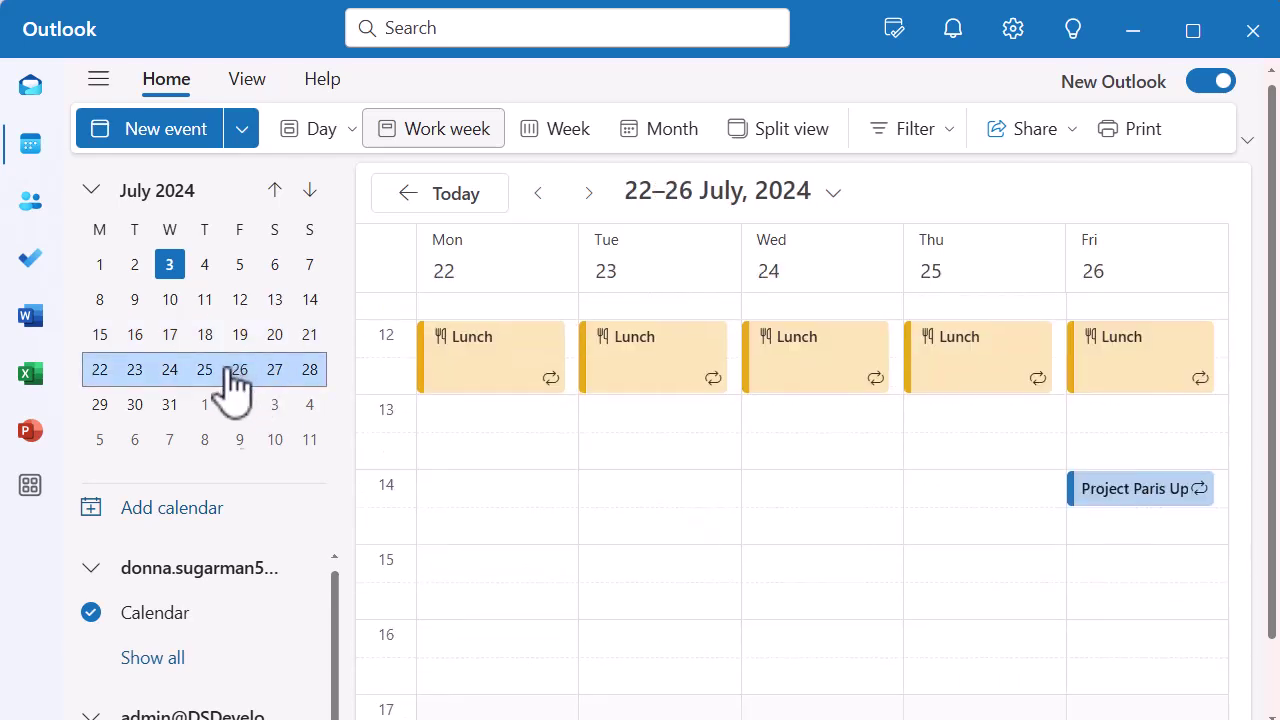
Check the 29 July–2 August and 5–9 August weeks, then select the 2 August occurrence.
click(242, 405)
scroll(686, 529, down, 4)
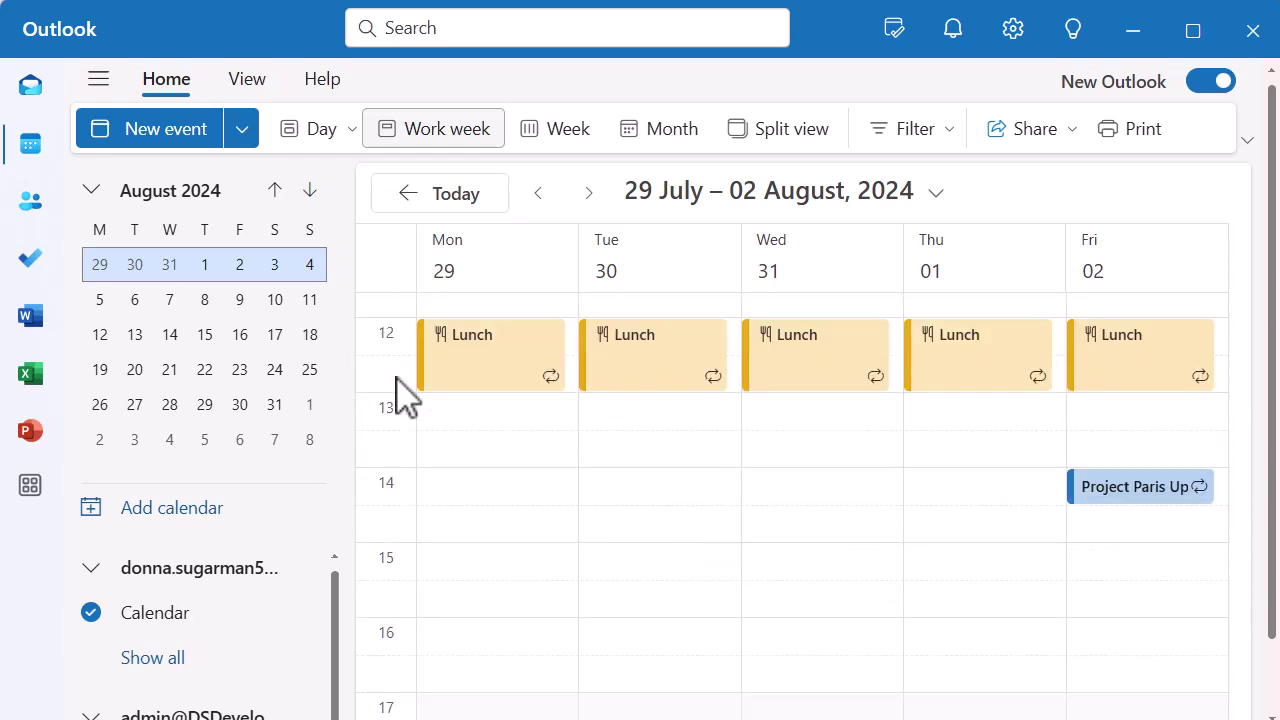
click(245, 305)
scroll(743, 529, down, 4)
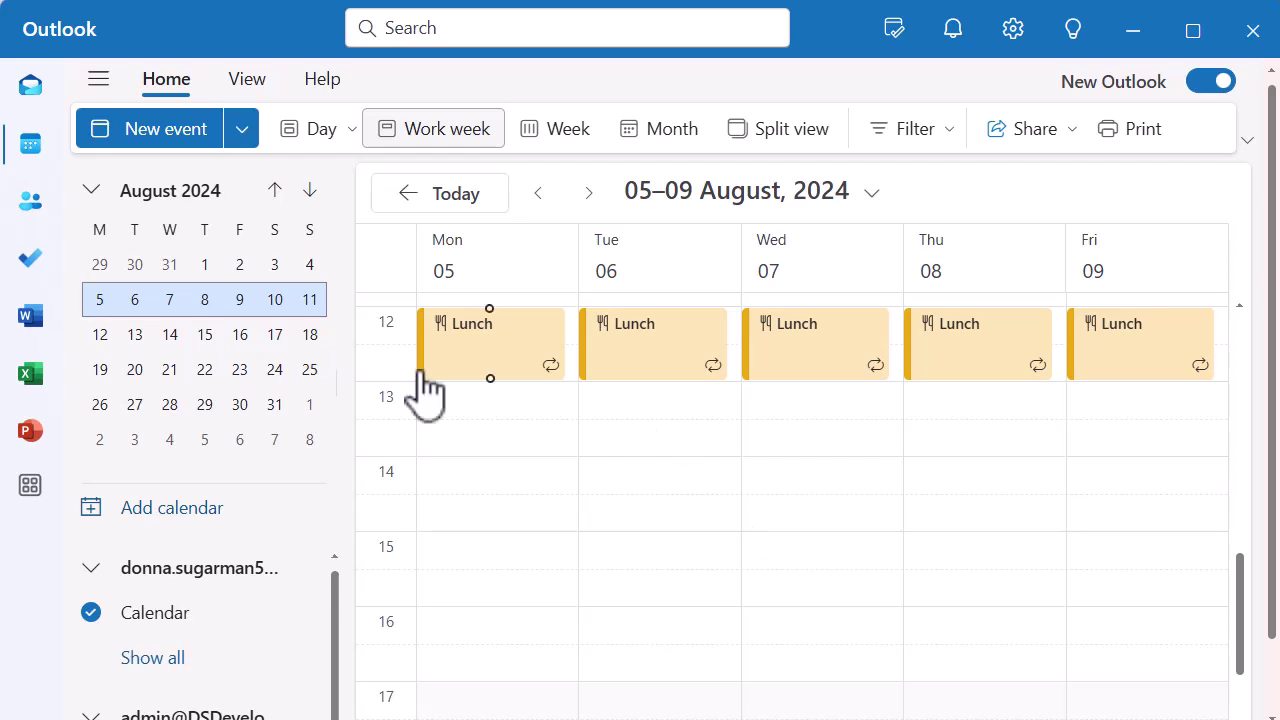
click(242, 266)
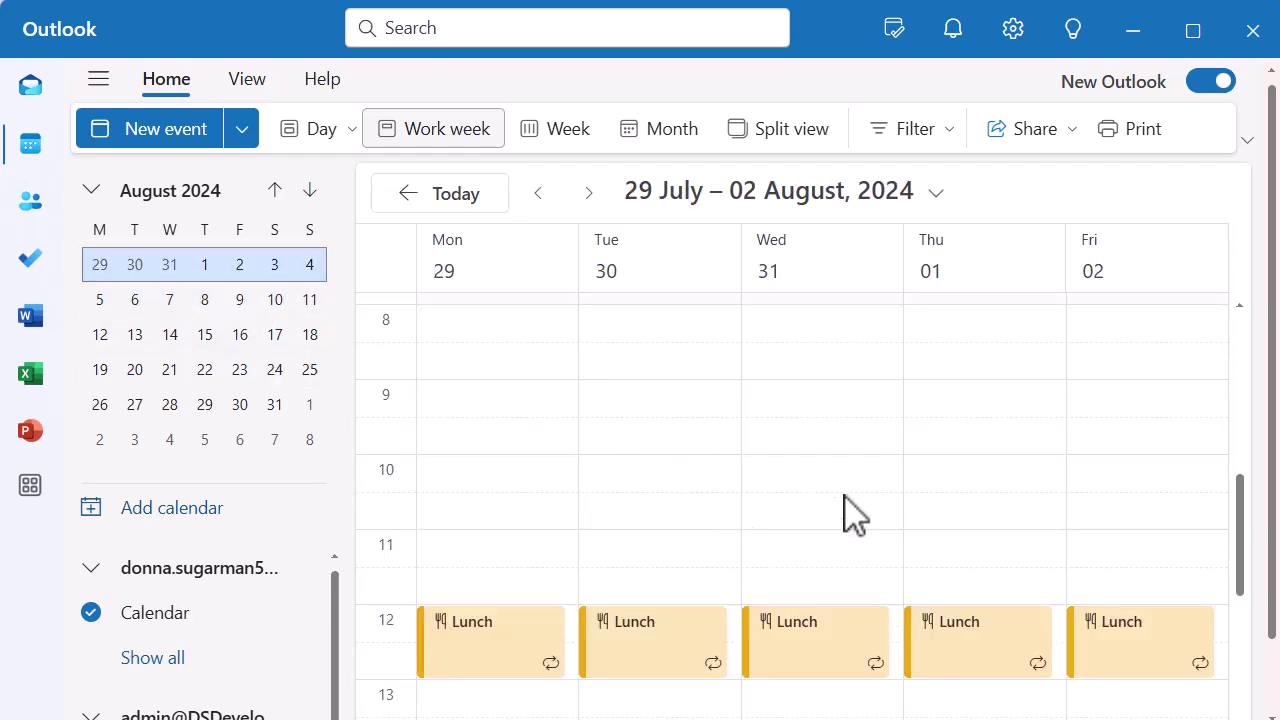
scroll(845, 500, down, 3)
click(1130, 570)
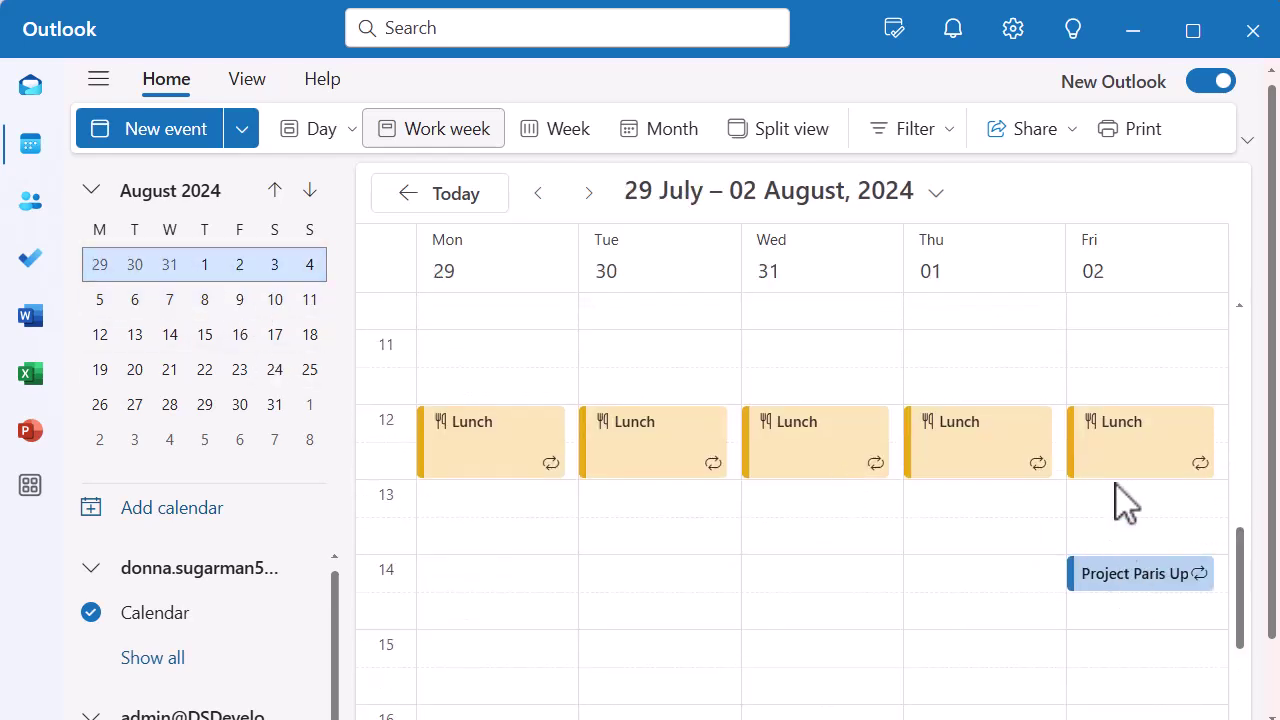
Drag the 2 August occurrence to 13:00, then view 15–19 July, where Friday stays at 14:00.
drag(1100, 585, 1100, 508)
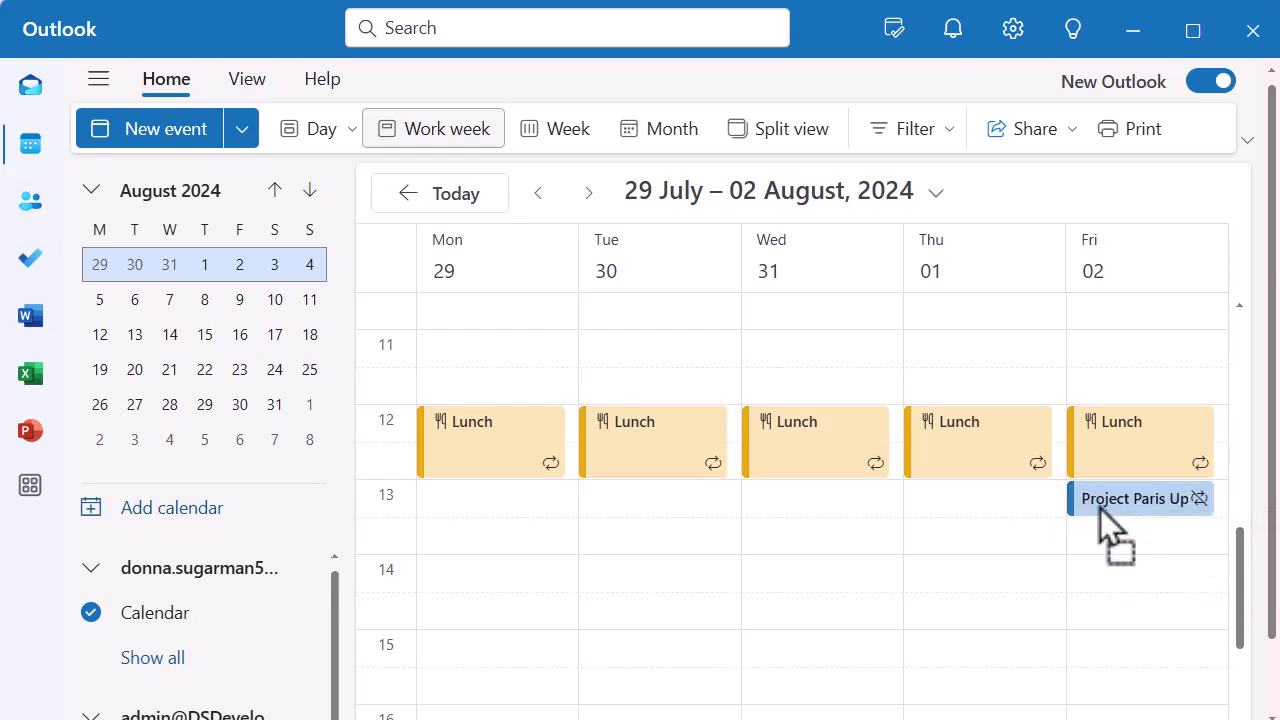
click(275, 190)
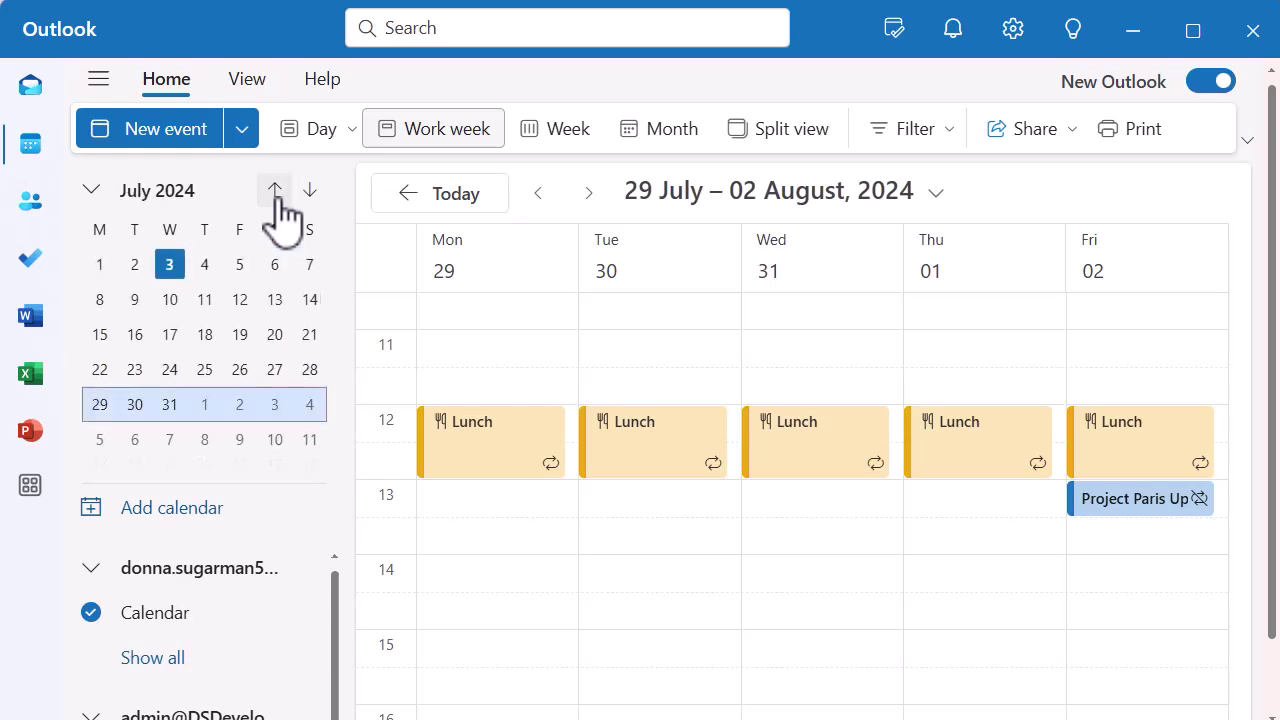
click(280, 349)
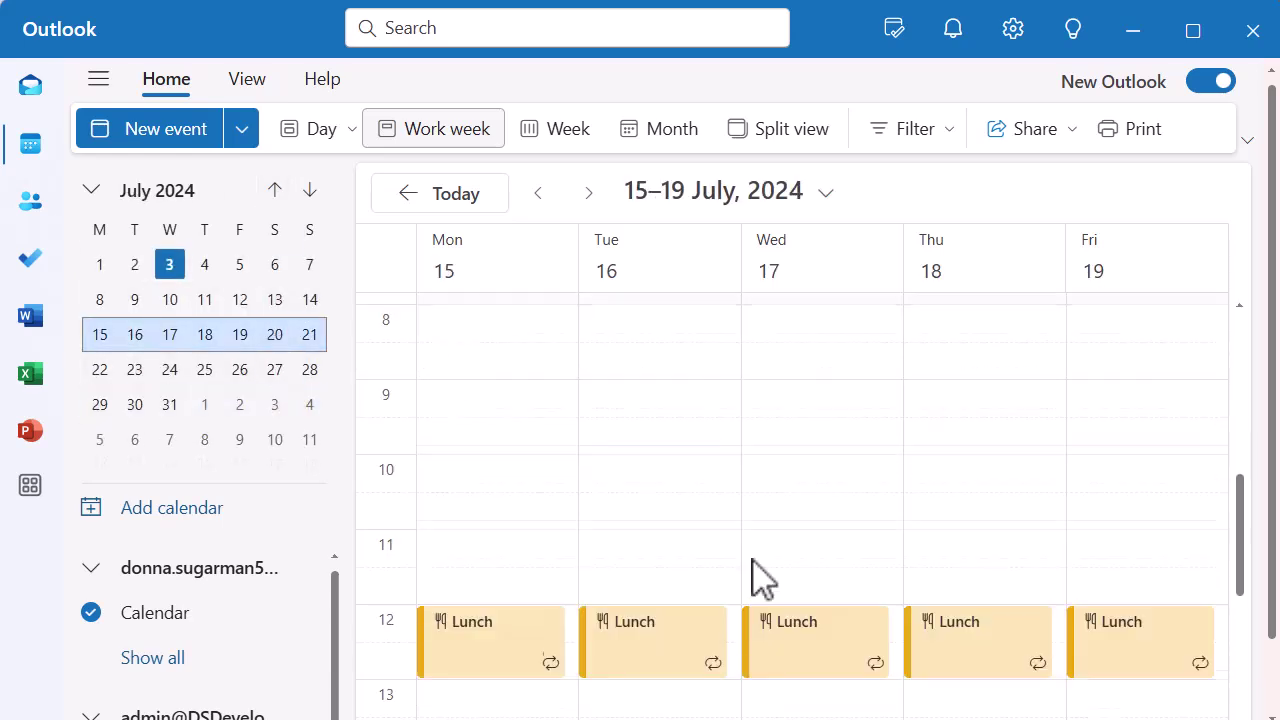
scroll(757, 578, down, 3)
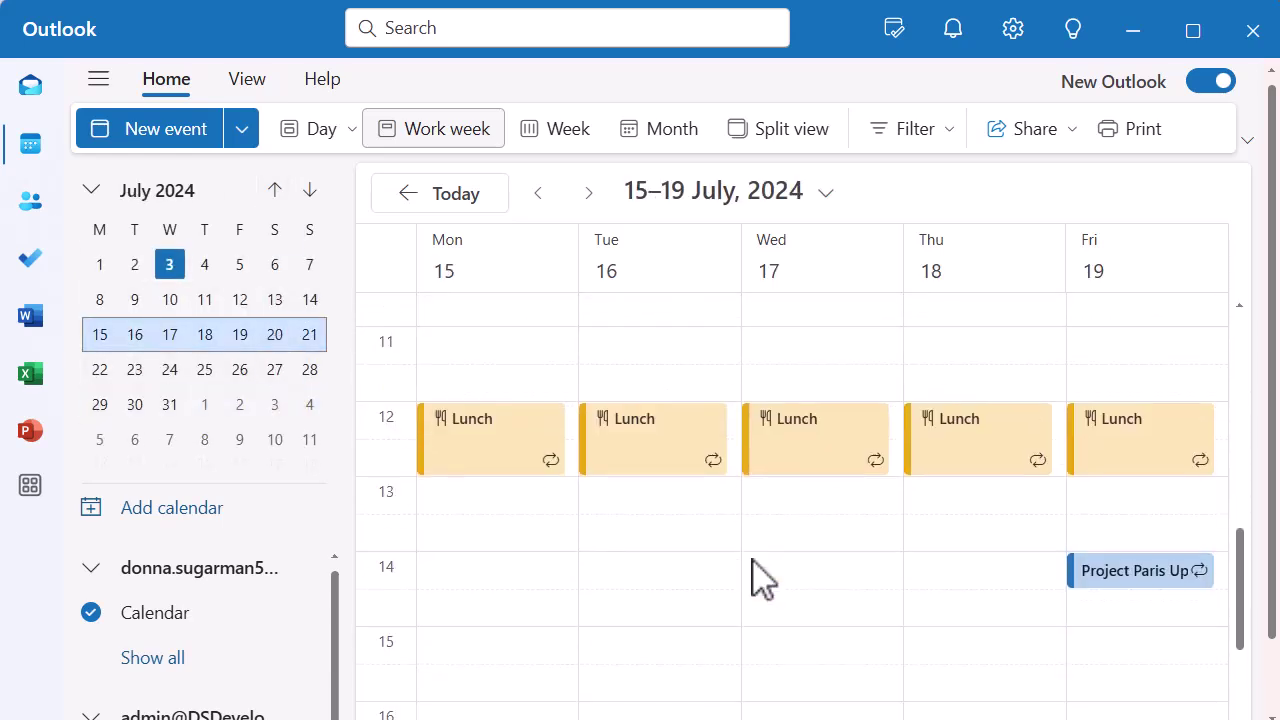